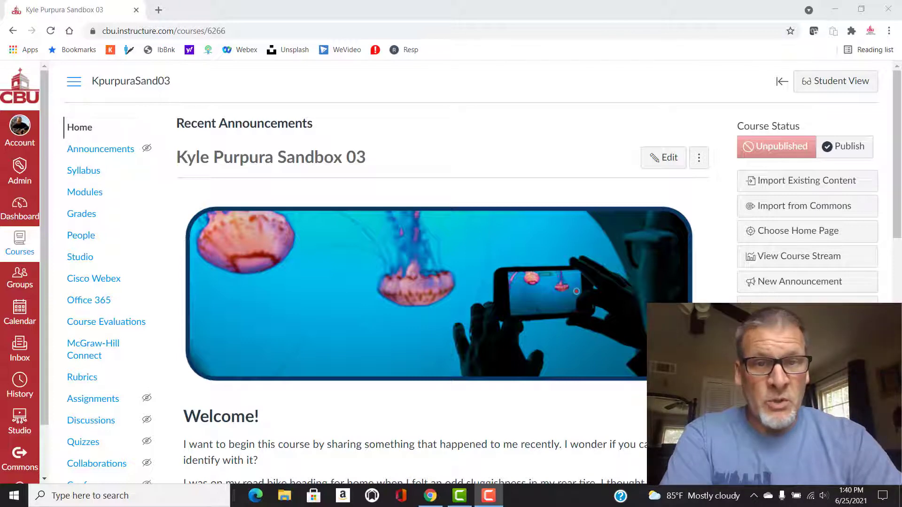
Open the Course Overview page from the home page's link, review its sections, and return to the course home page
scroll(437, 272, "down", 6)
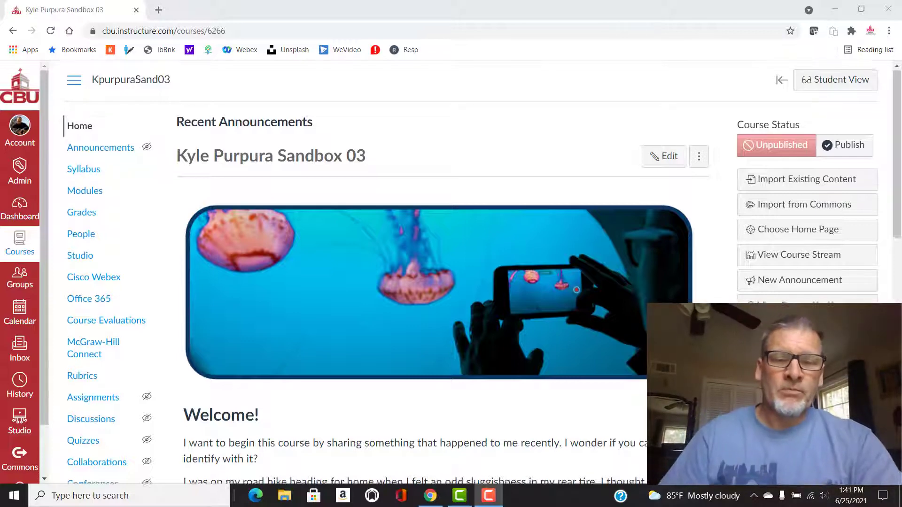
scroll(437, 273, "down", 7)
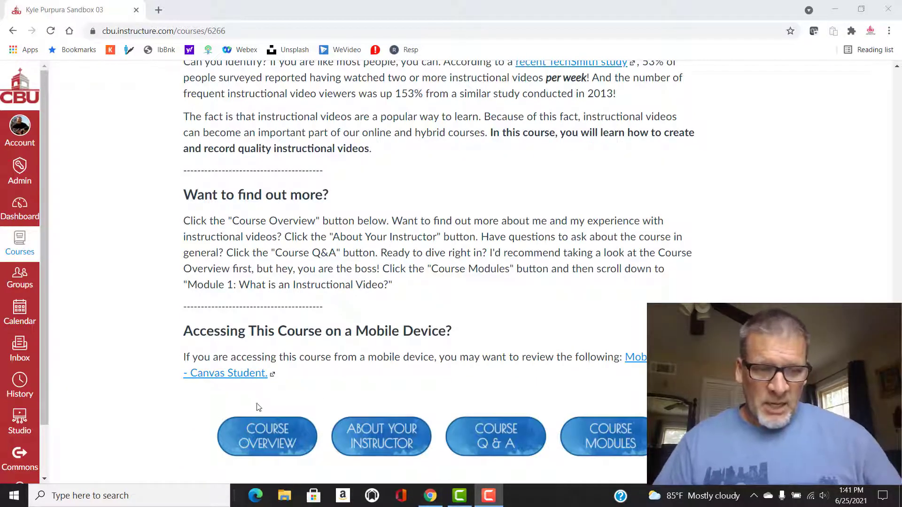
left_click(281, 438)
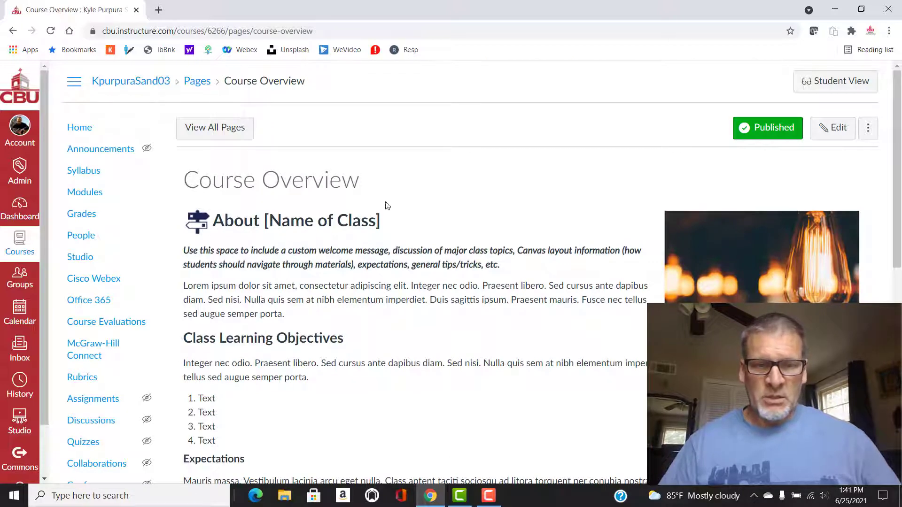
scroll(420, 333, "down", 4)
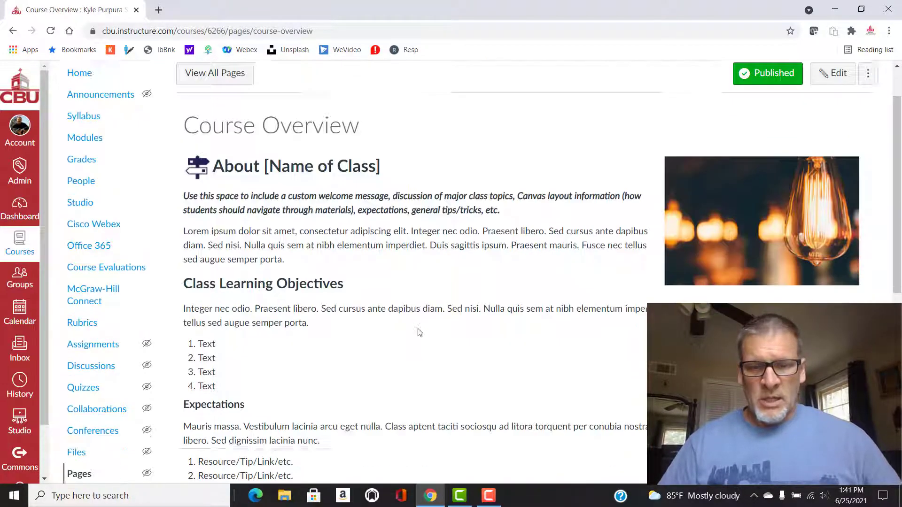
scroll(420, 333, "up", 3)
scroll(420, 333, "down", 3)
scroll(420, 332, "down", 4)
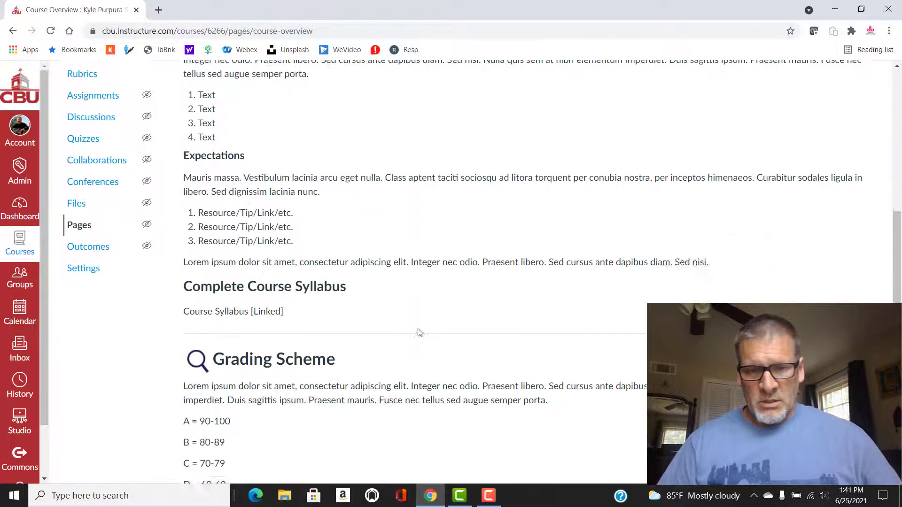
scroll(420, 333, "up", 5)
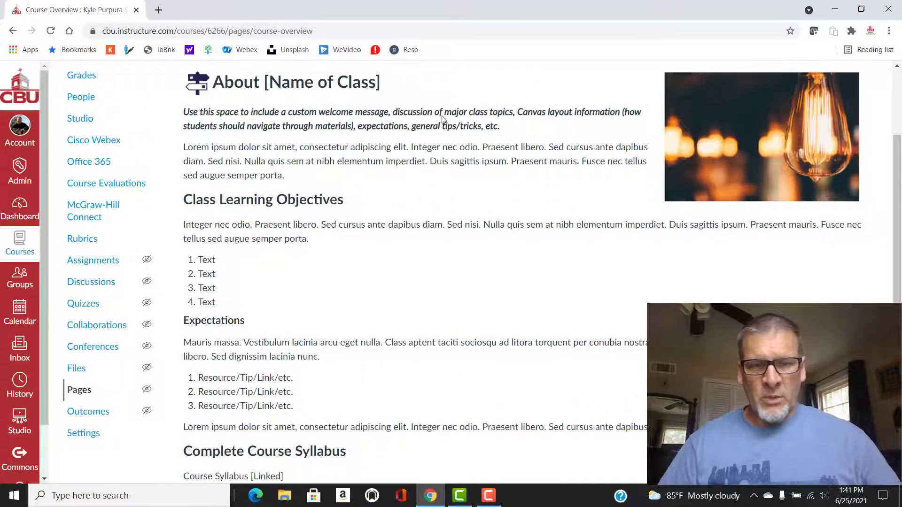
scroll(131, 78, "up", 3)
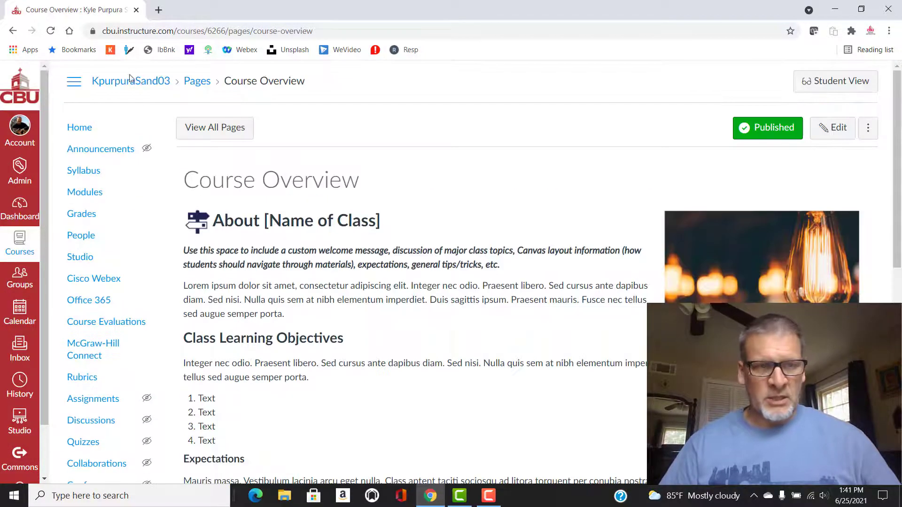
left_click(13, 30)
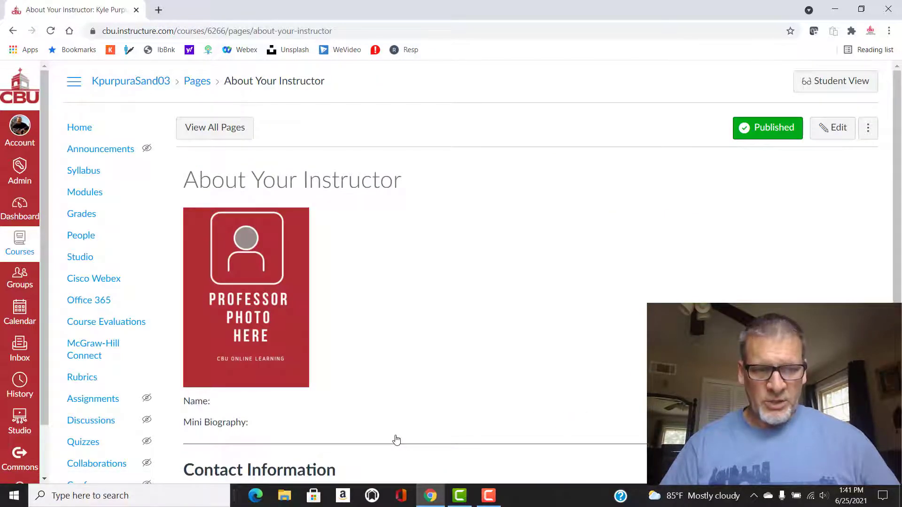
Review the About Your Instructor page linked from the home page and return to the course home page
scroll(395, 439, "down", 4)
scroll(395, 439, "up", 4)
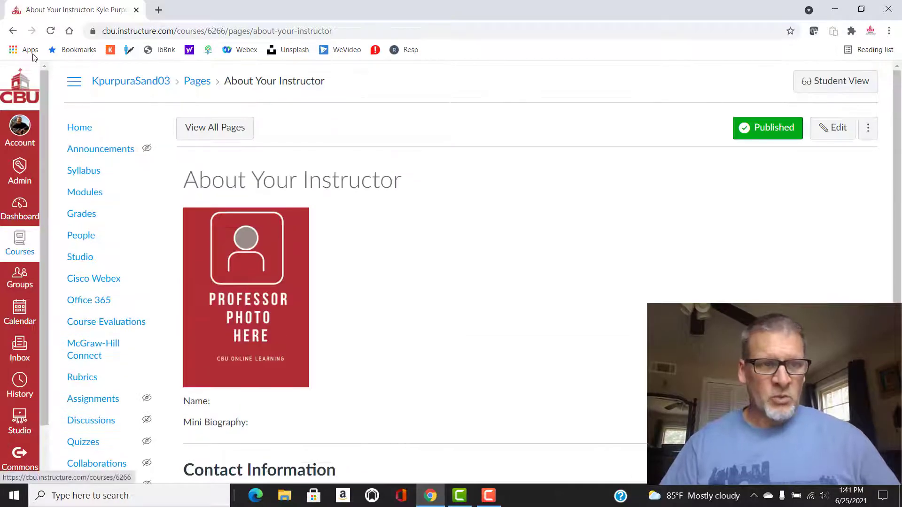
left_click(13, 32)
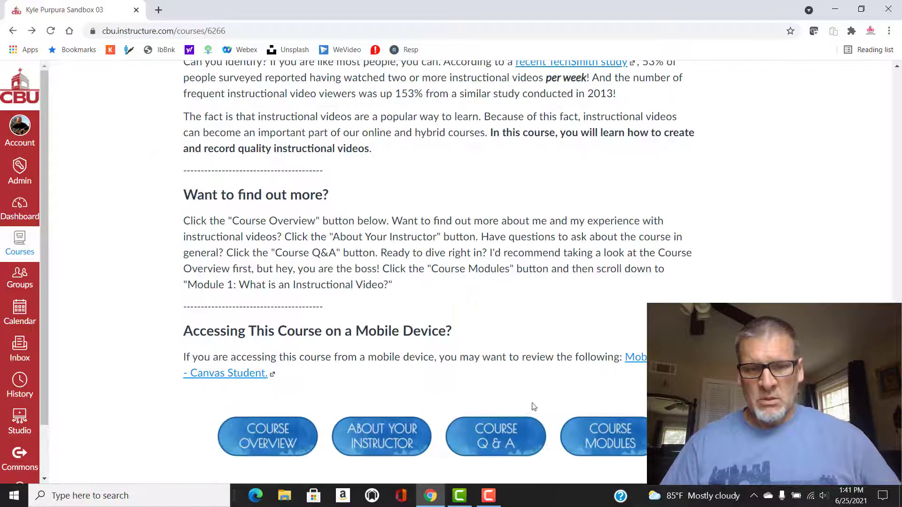
Check where the home page's Course Q & A and Course Modules links lead, returning to the home page after each
left_click(495, 446)
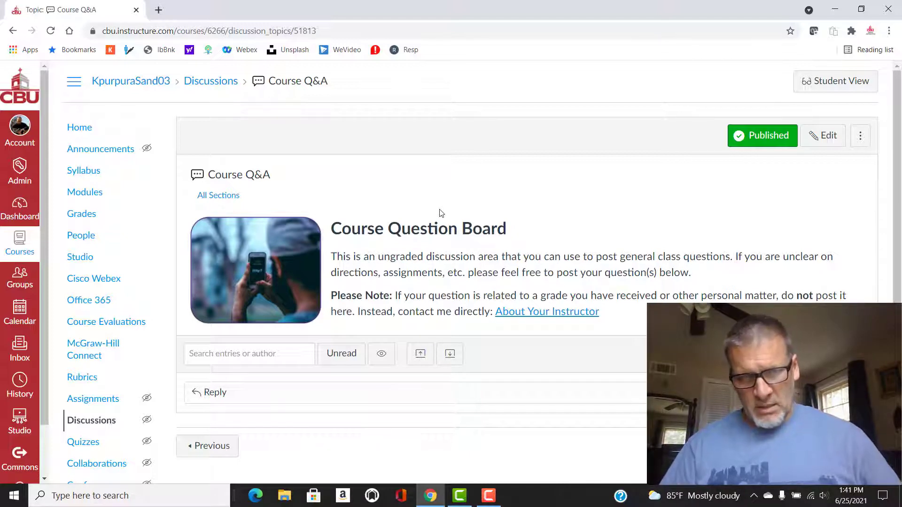
left_click(75, 128)
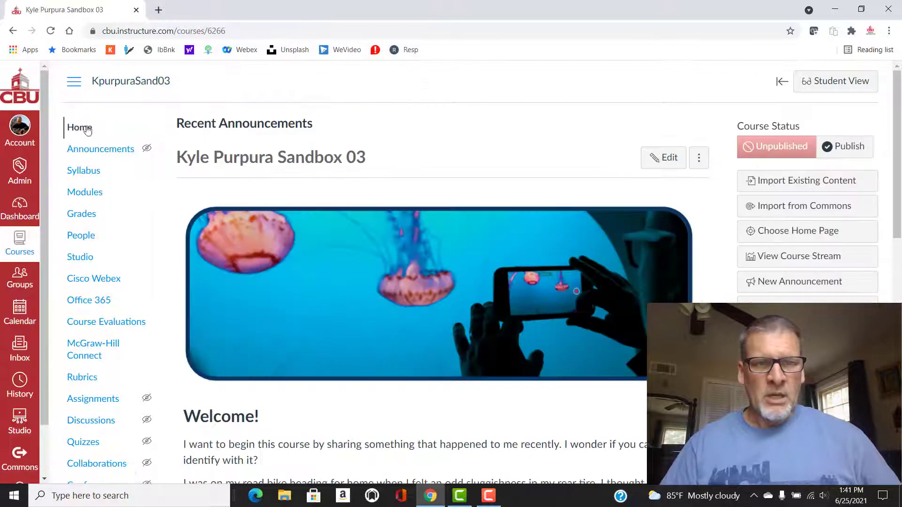
scroll(609, 419, "down", 15)
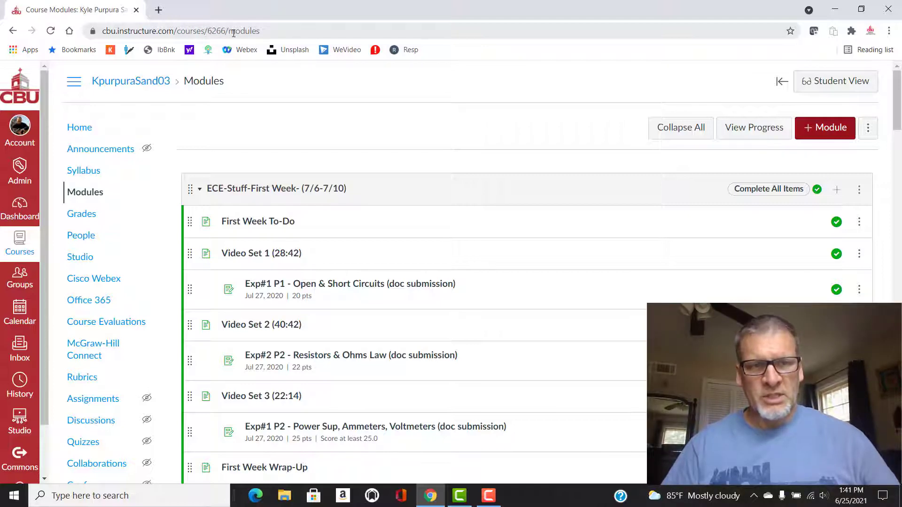
left_click(80, 129)
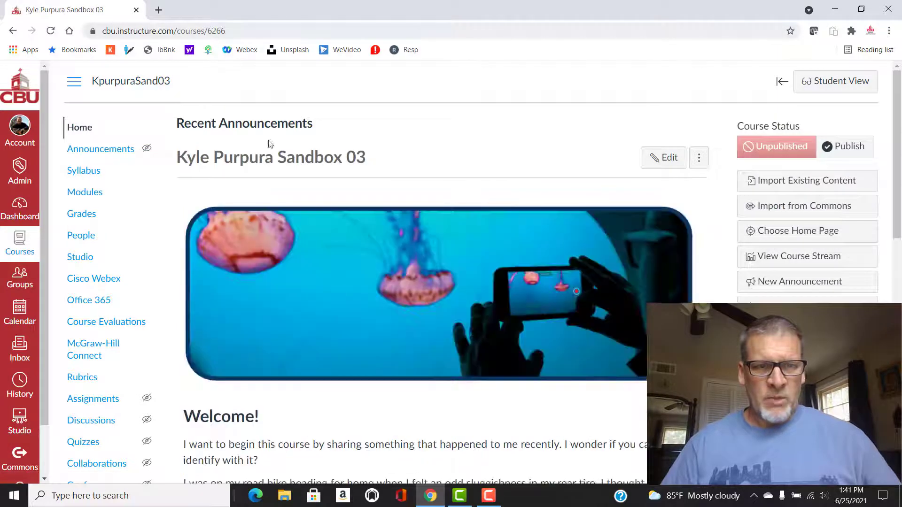
Open the full list of the course's pages
scroll(420, 366, "down", 10)
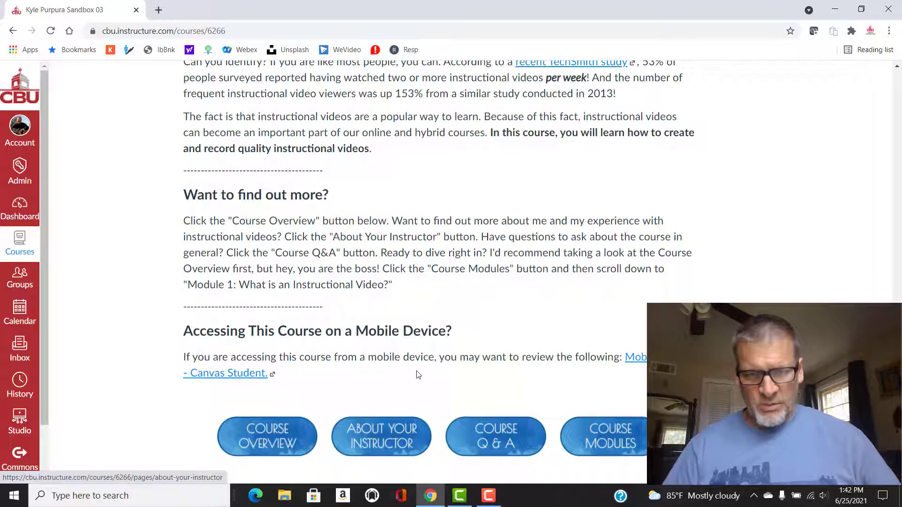
scroll(423, 375, "up", 10)
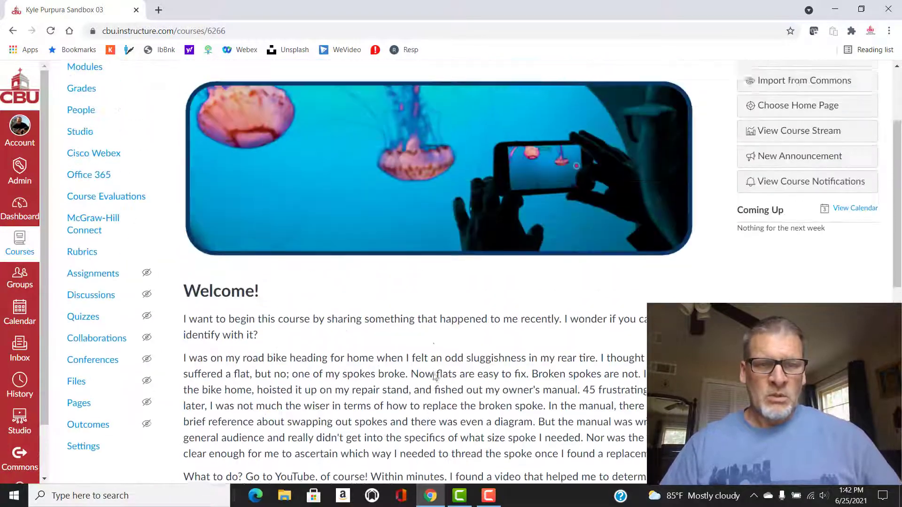
scroll(433, 373, "up", 3)
scroll(434, 373, "down", 5)
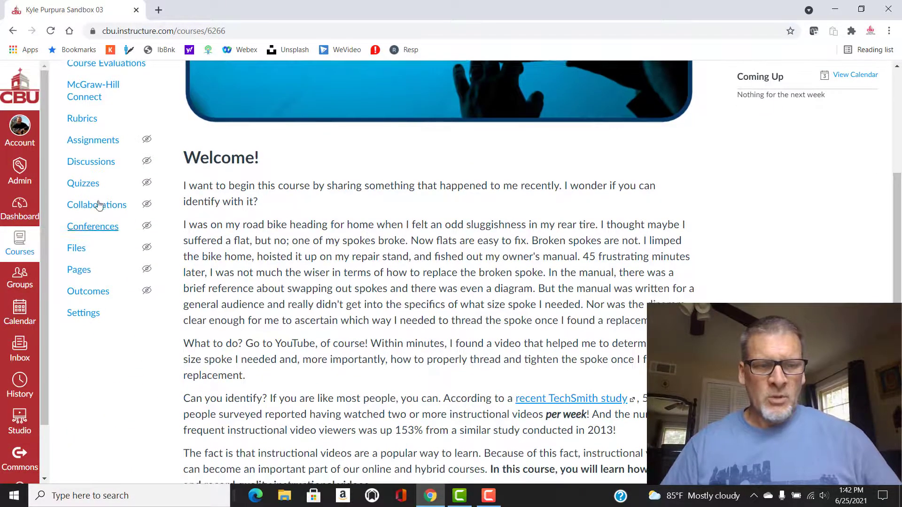
left_click(84, 274)
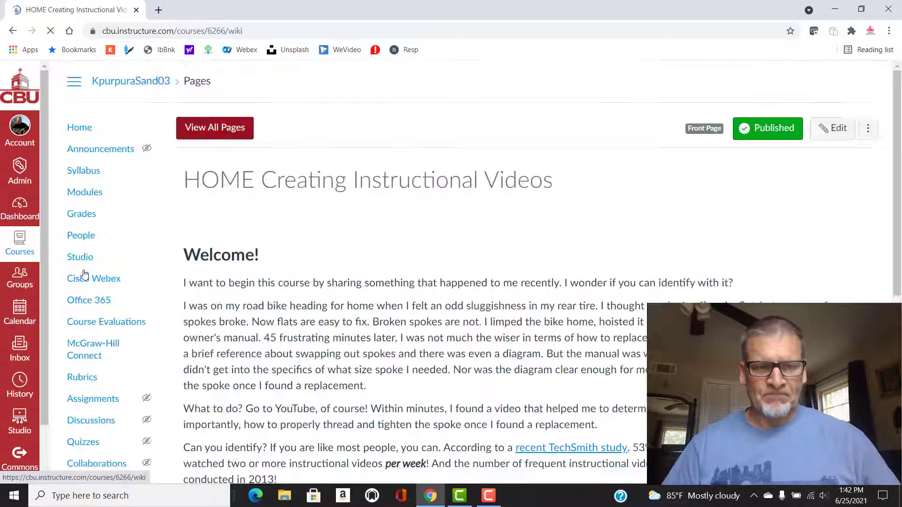
left_click(230, 128)
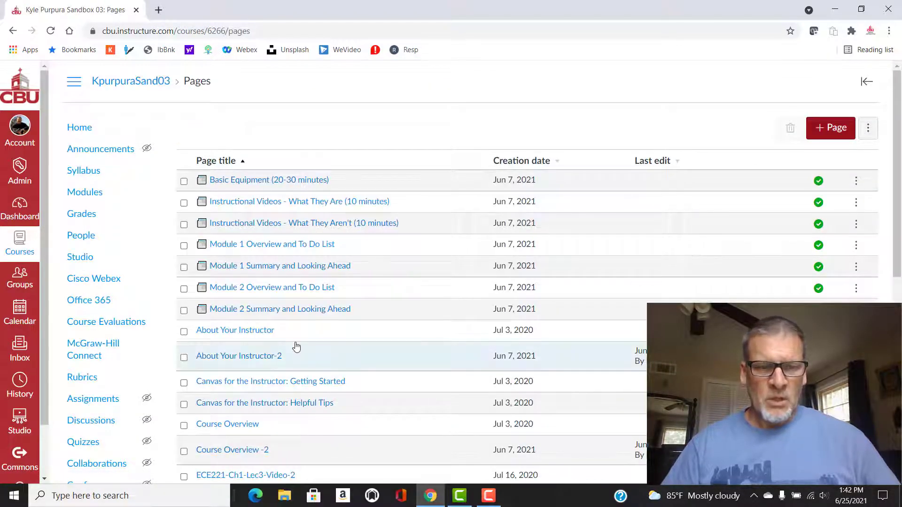
Compare the About Your Instructor-2 page with the original About Your Instructor page, returning to the pages list after each
scroll(296, 346, "down", 1)
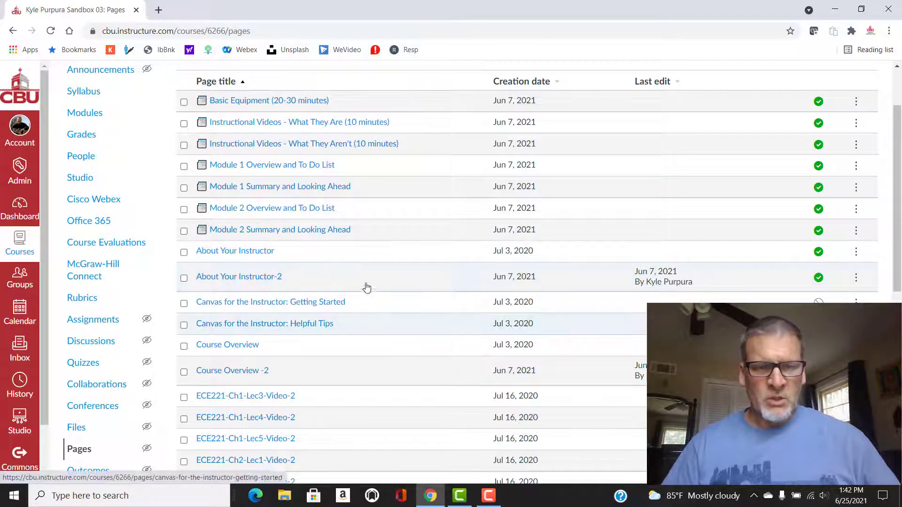
left_click(242, 278)
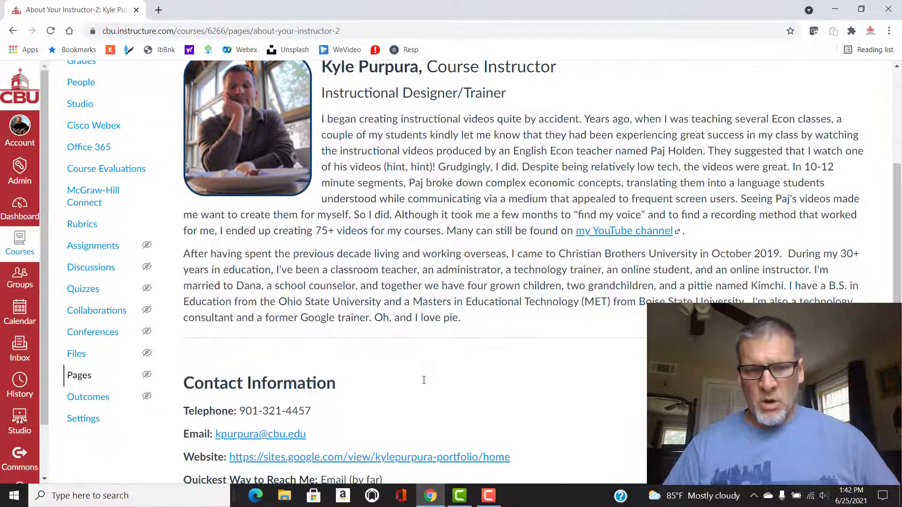
scroll(424, 379, "down", 2)
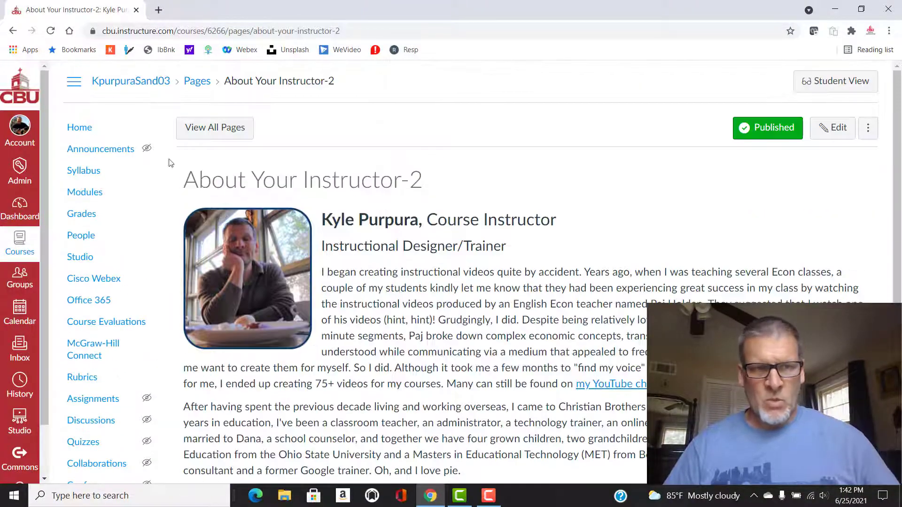
left_click(12, 30)
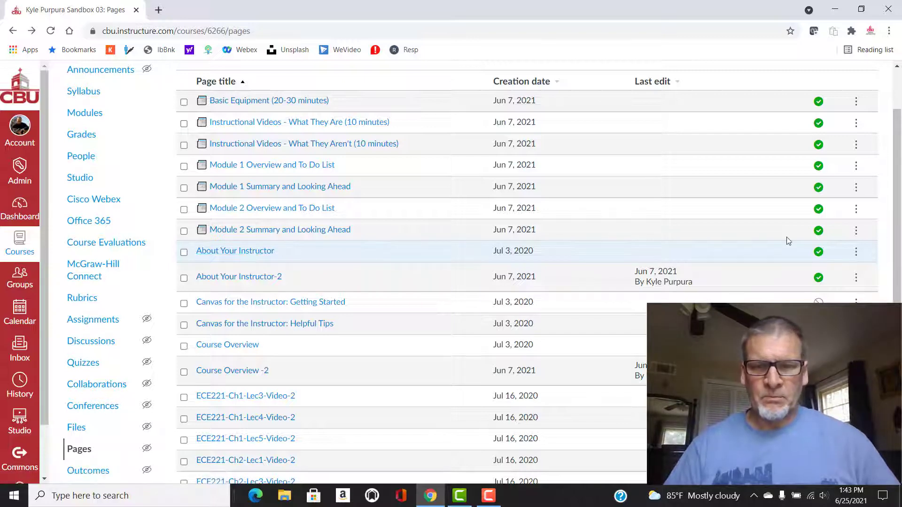
left_click(256, 252)
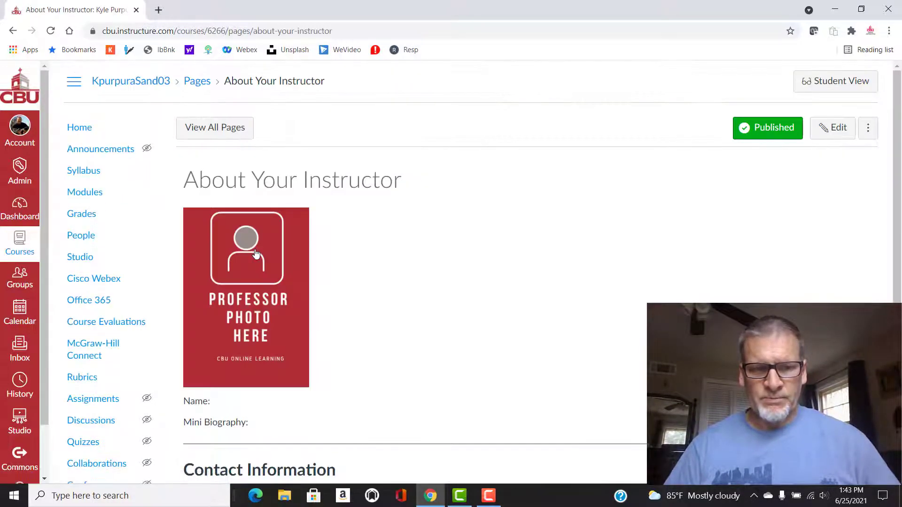
left_click(15, 31)
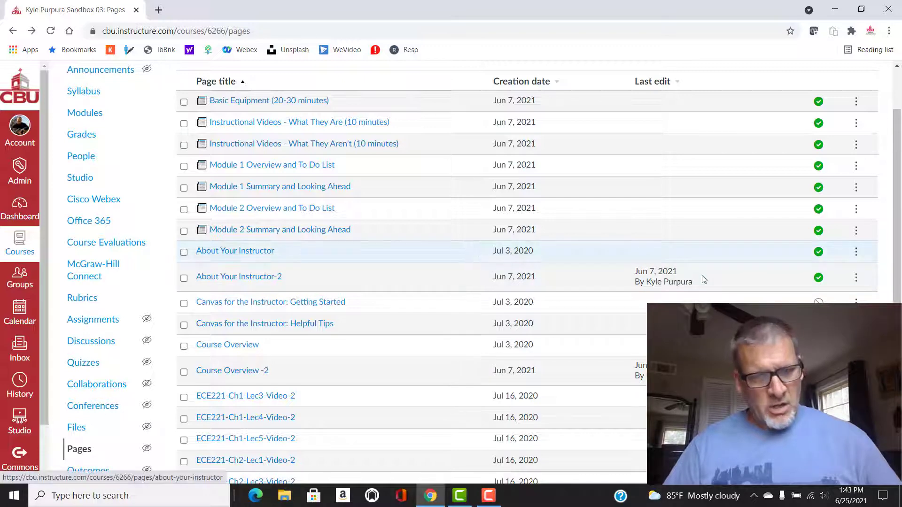
Delete the original About Your Instructor page from the course's pages and confirm the deletion
left_click(857, 254)
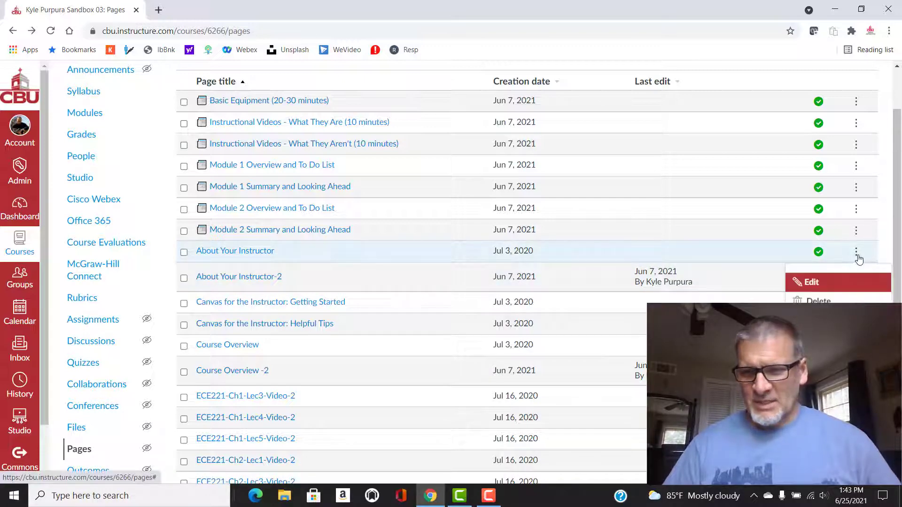
left_click(819, 301)
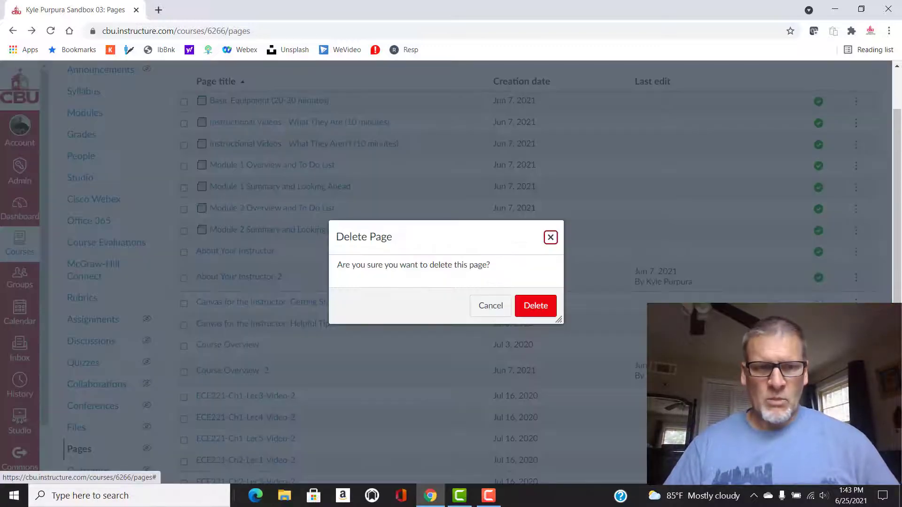
left_click(528, 303)
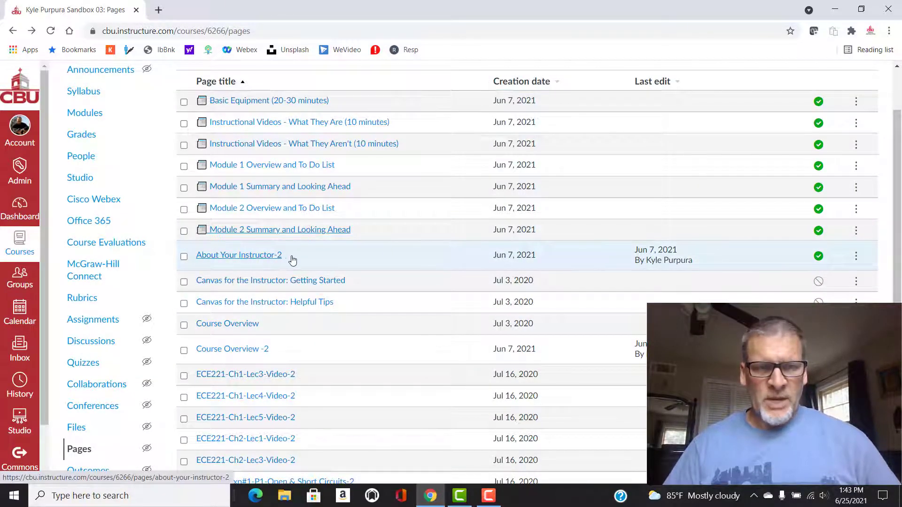
Return to the course home page and test its About Your Instructor link
scroll(316, 260, "up", 2)
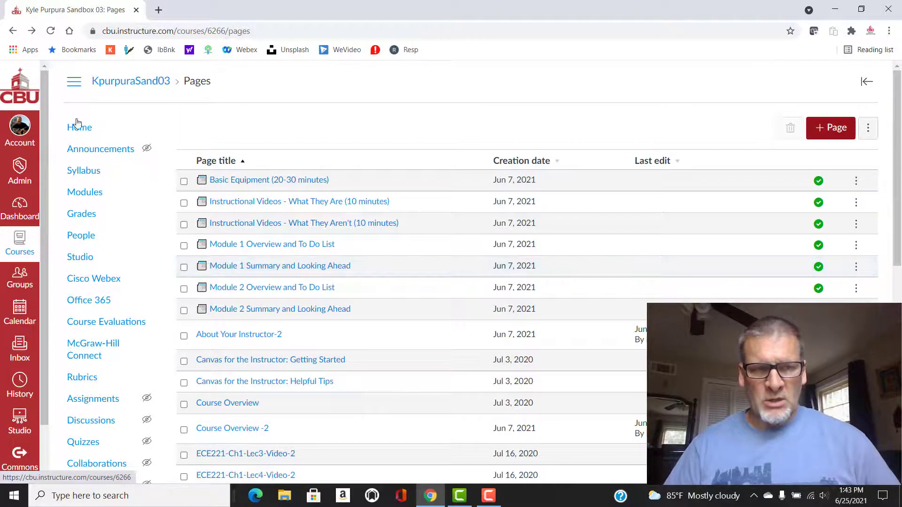
left_click(79, 127)
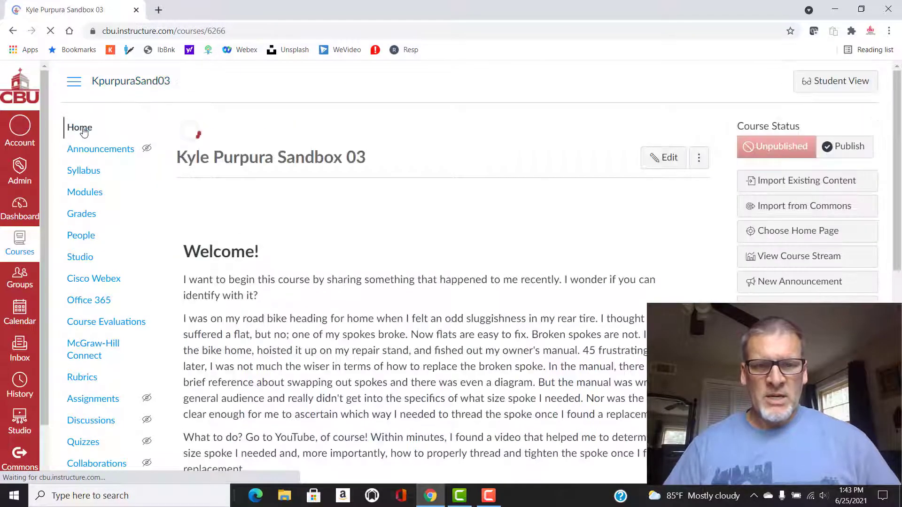
scroll(409, 376, "down", 8)
scroll(411, 377, "down", 4)
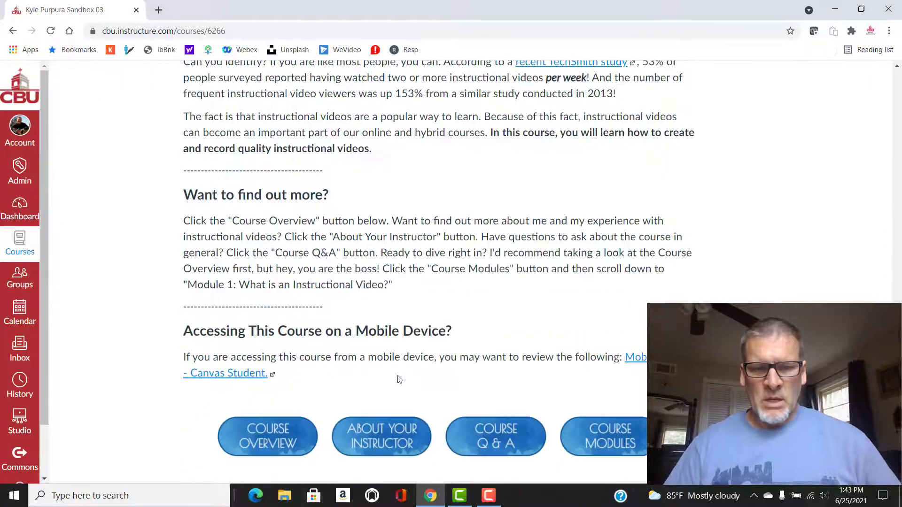
left_click(400, 446)
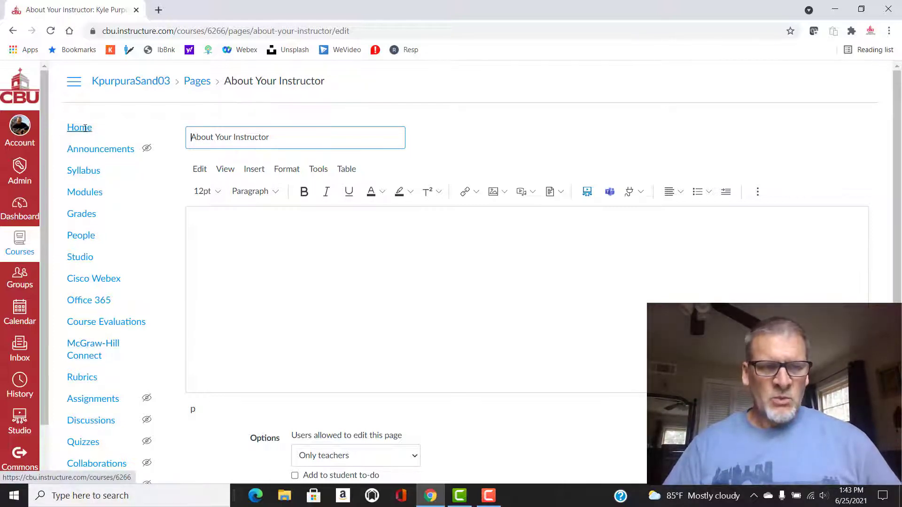
Leave the blank About Your Instructor page editor without saving and return to the course home page
left_click(85, 128)
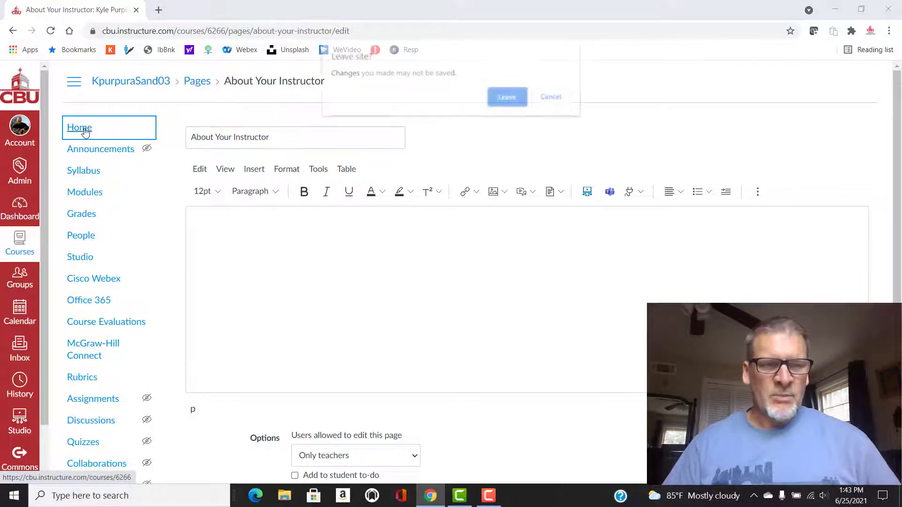
left_click(510, 101)
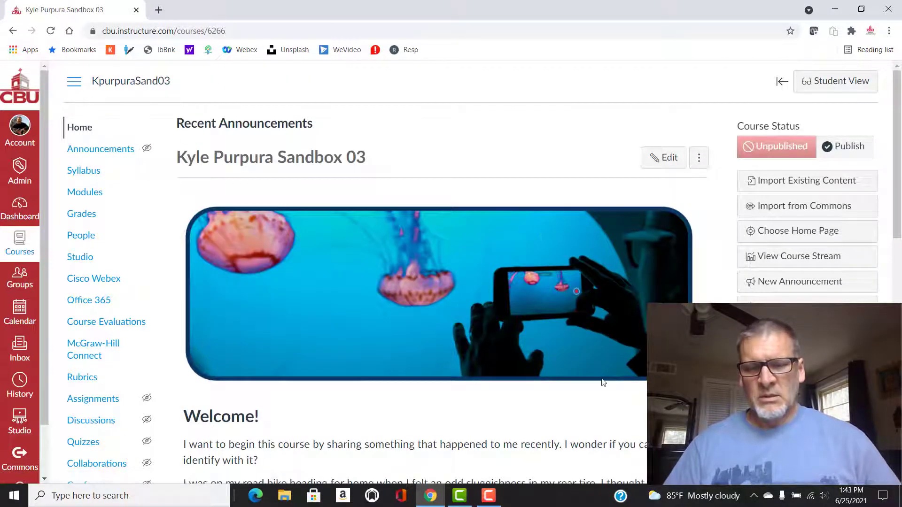
scroll(600, 379, "down", 3)
scroll(678, 161, "up", 2)
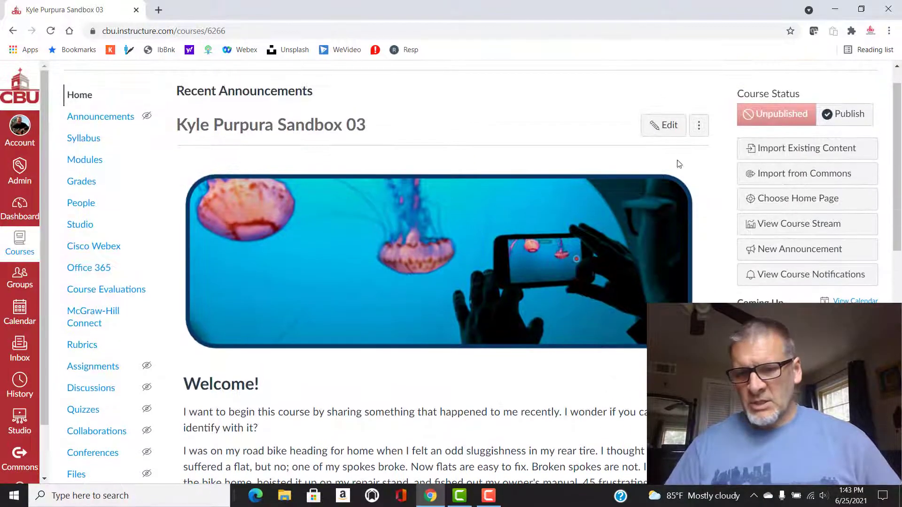
Open the course home page's raw HTML, examine the code behind the About Your Instructor button link, and leave the editor
left_click(664, 128)
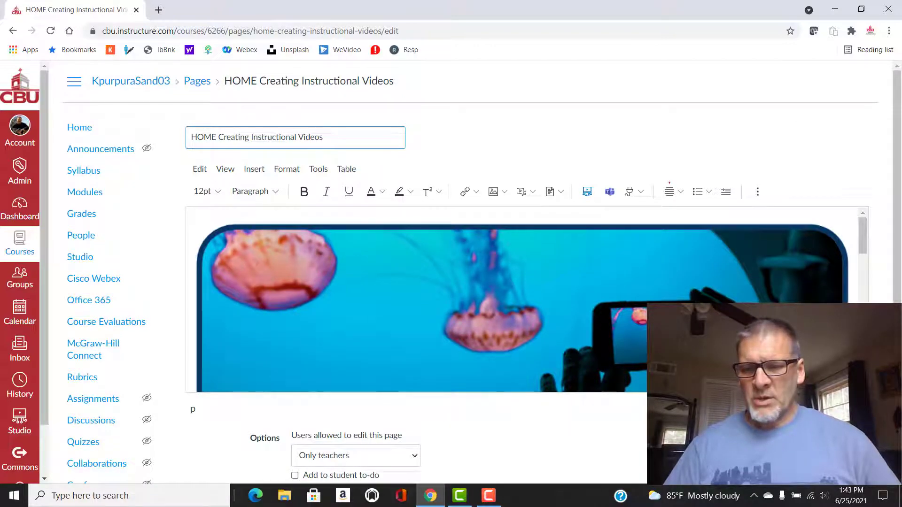
left_click(834, 410)
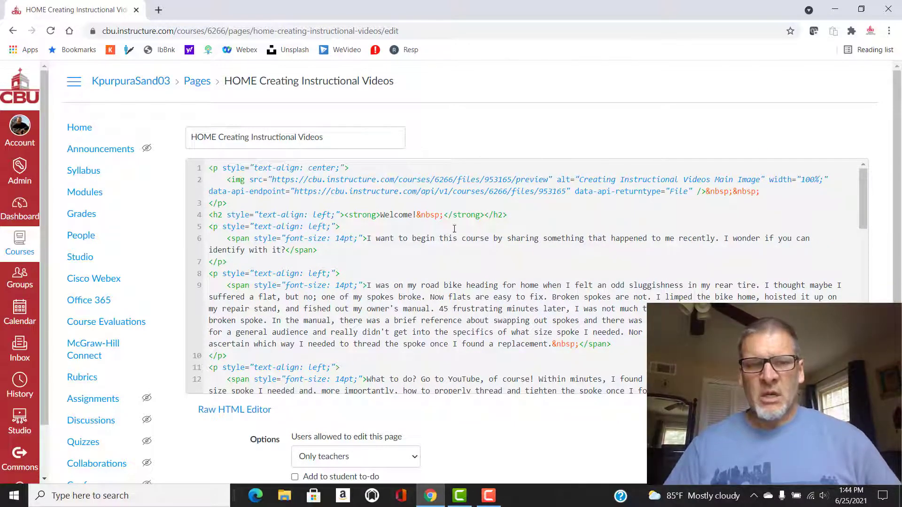
scroll(553, 287, "down", 15)
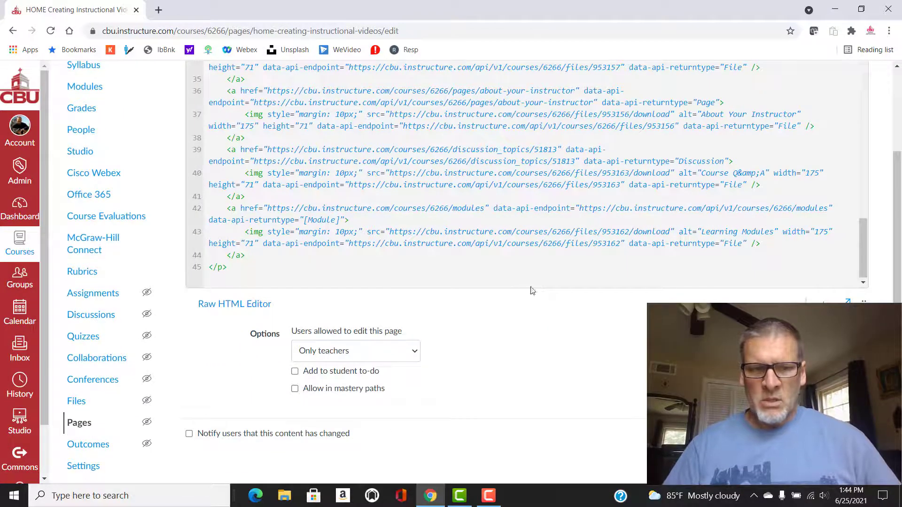
scroll(545, 315, "up", 2)
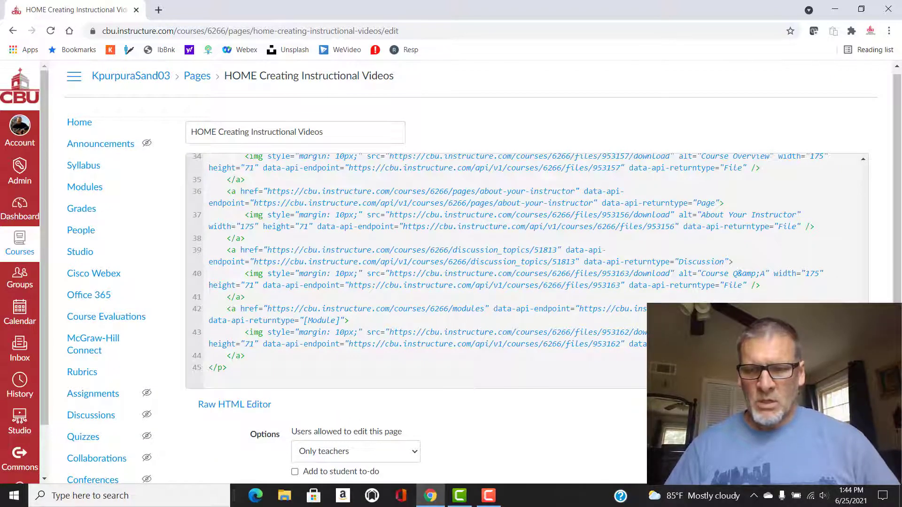
scroll(639, 309, "up", 3)
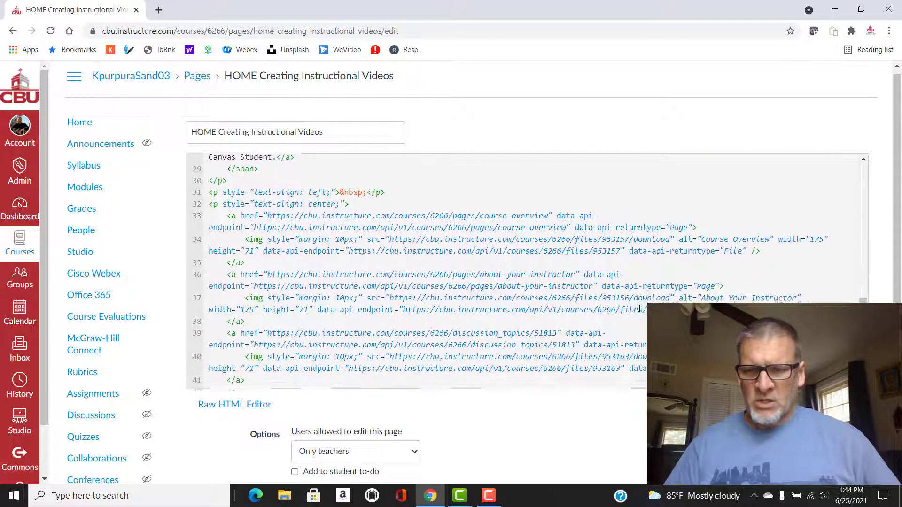
scroll(610, 263, "down", 1)
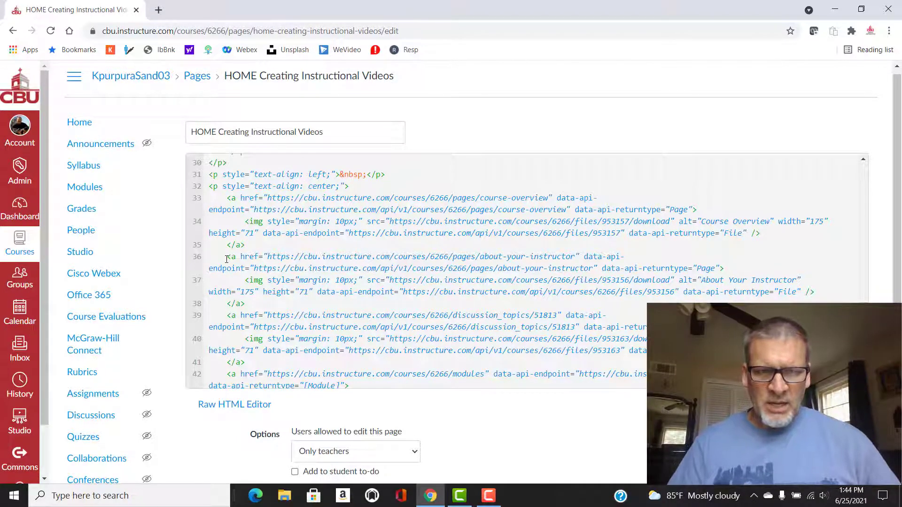
left_click_drag(226, 258, 249, 304)
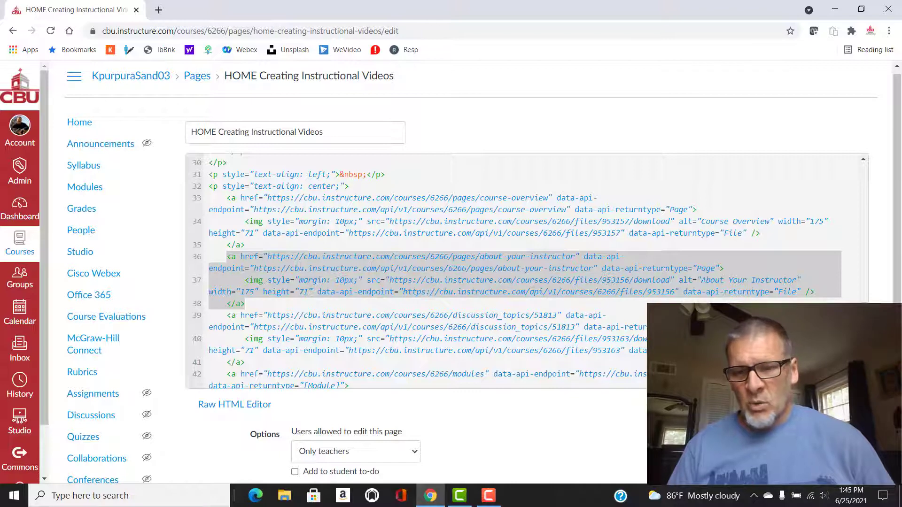
scroll(533, 439, "down", 2)
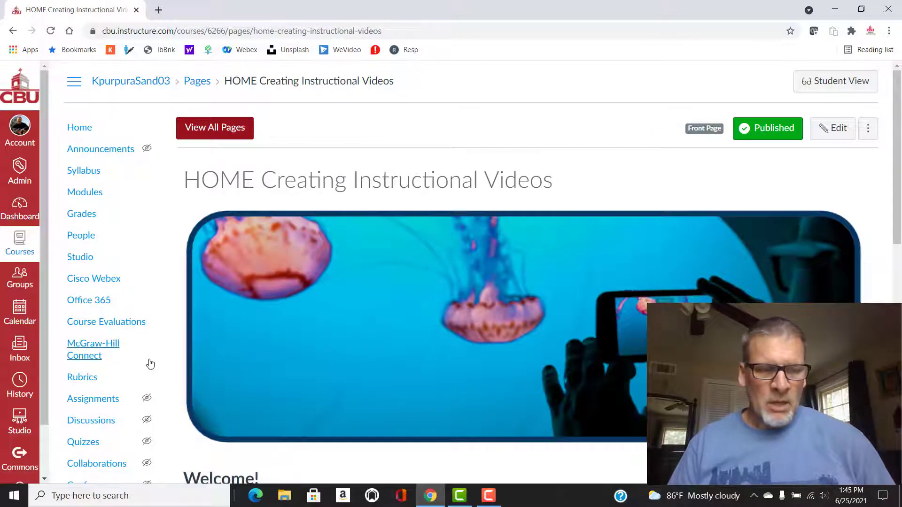
In the list of all course pages, rename the About Your Instructor-2 page to About Your Instructor and save it
scroll(149, 365, "down", 3)
left_click(84, 384)
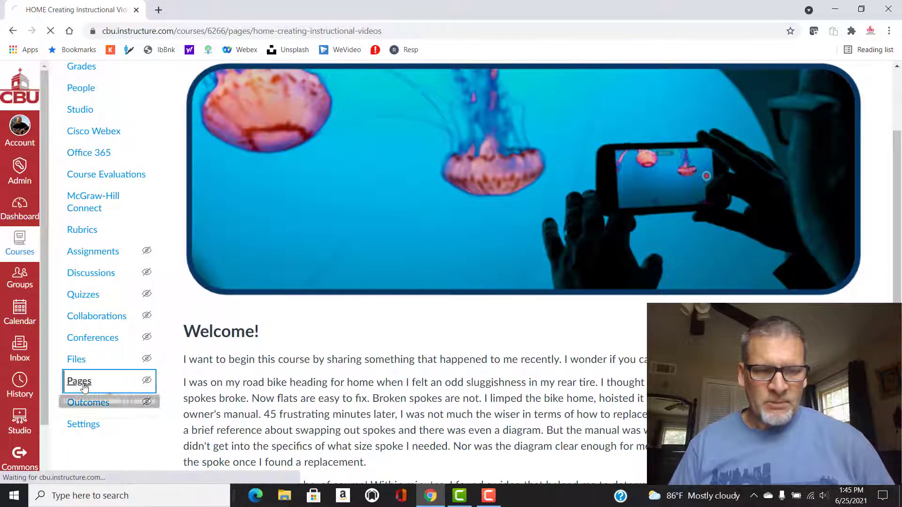
left_click(223, 136)
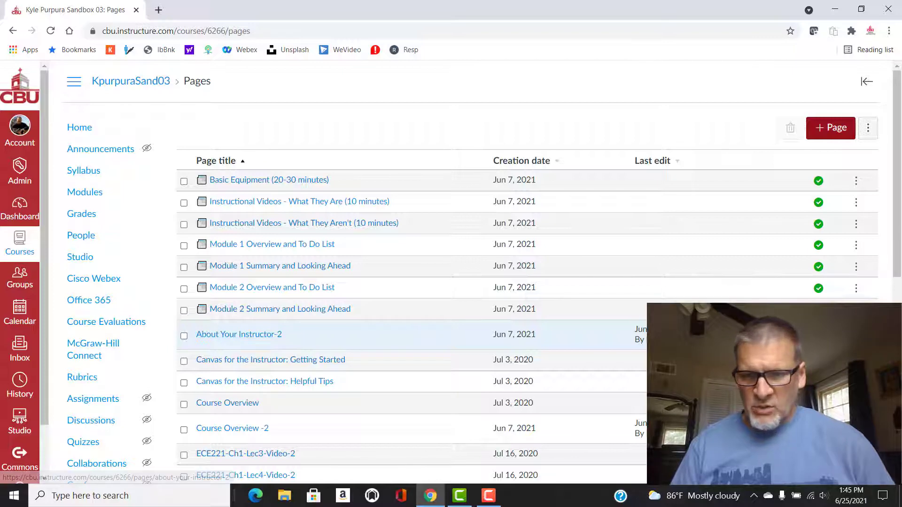
left_click(856, 335)
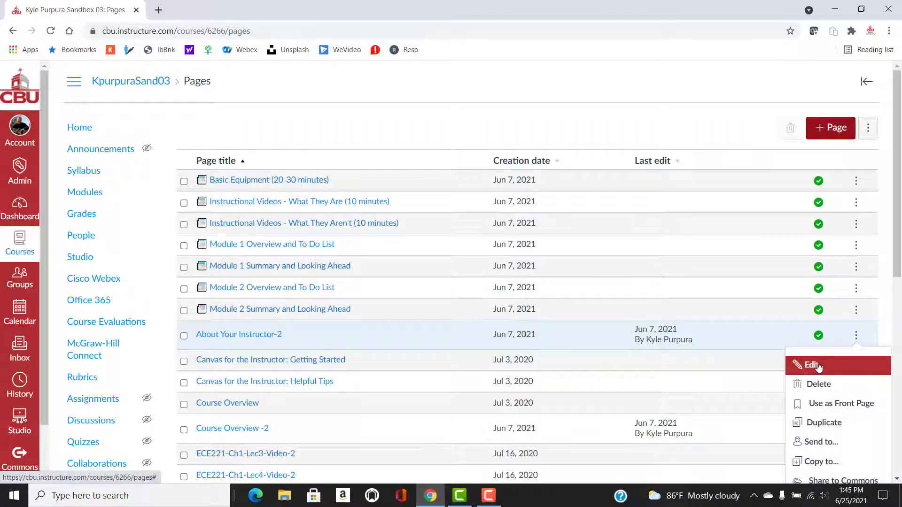
left_click(812, 366)
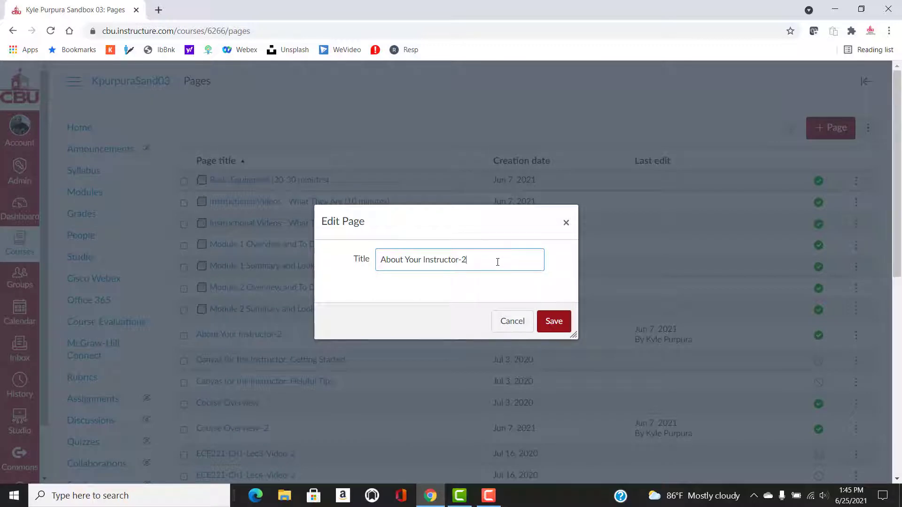
key("BackSpace")
key("BackSpace")
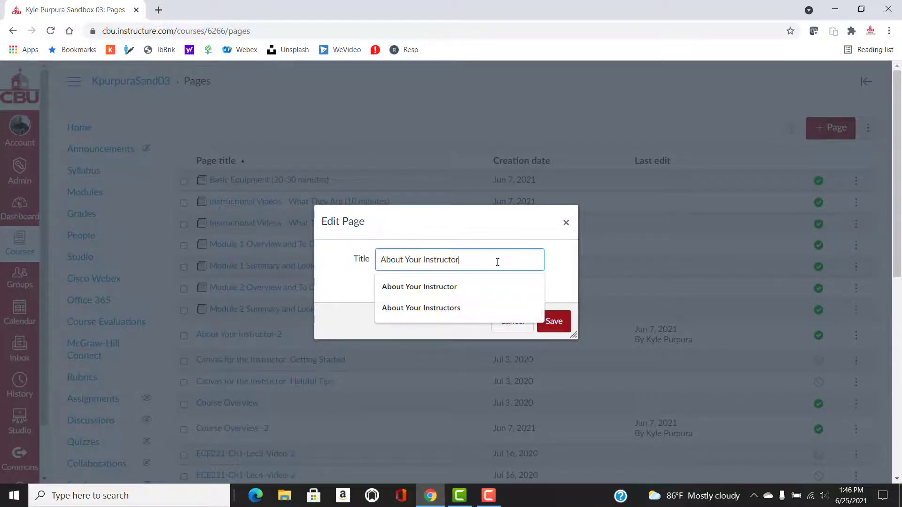
left_click(565, 263)
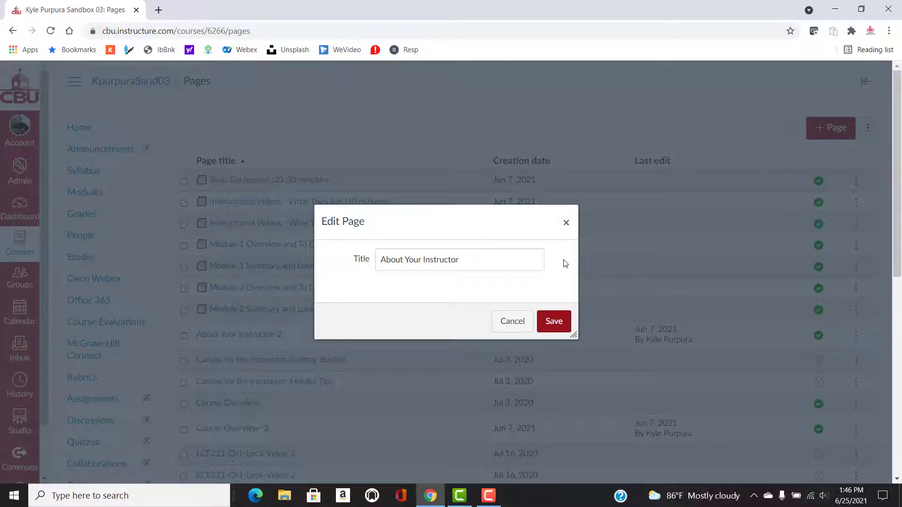
left_click(556, 324)
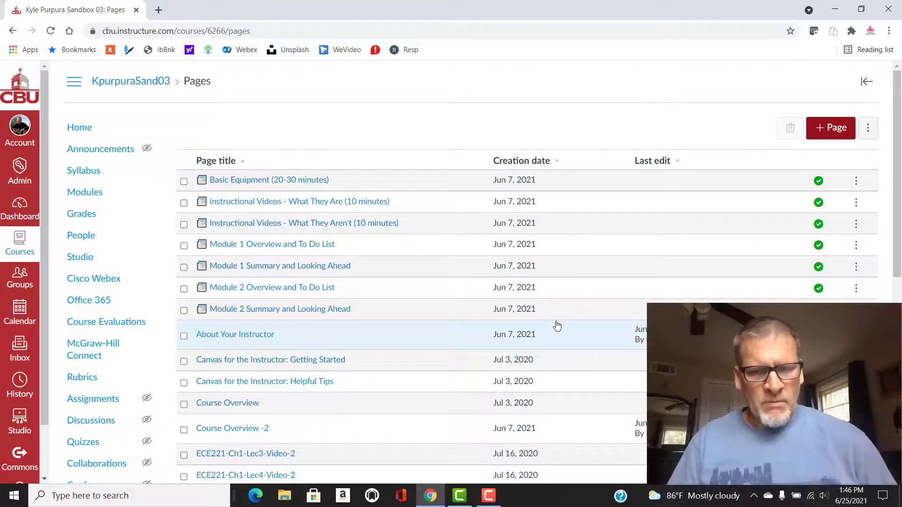
Return to the course home page and test the About Your Instructor button at the end of its content
left_click(76, 130)
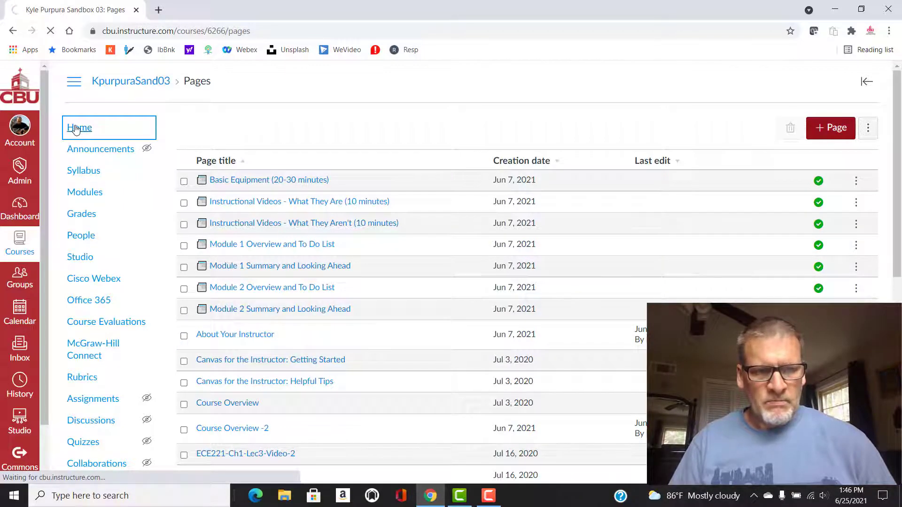
scroll(388, 322, "down", 5)
scroll(390, 327, "down", 7)
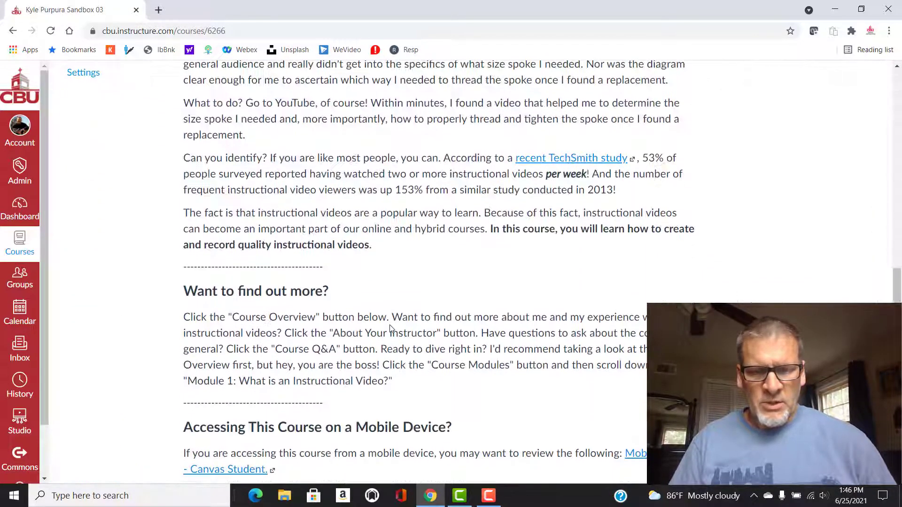
left_click(380, 446)
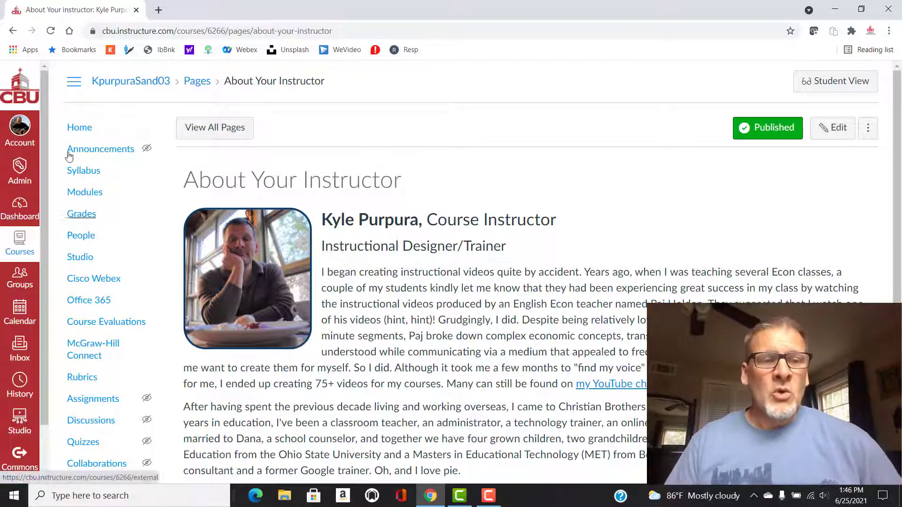
In the list of all course pages, rename the original Course Overview page to "Course Overview dead one" and unpublish it
scroll(150, 367, "down", 2)
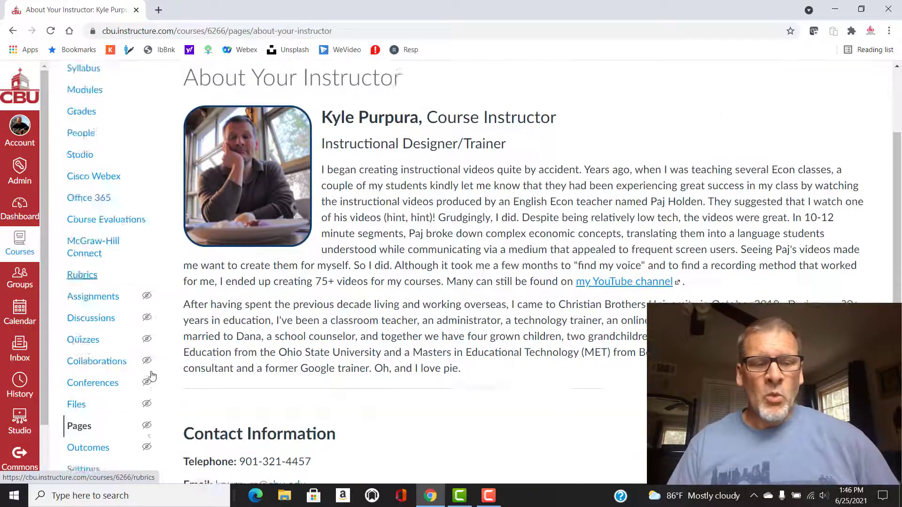
left_click(81, 368)
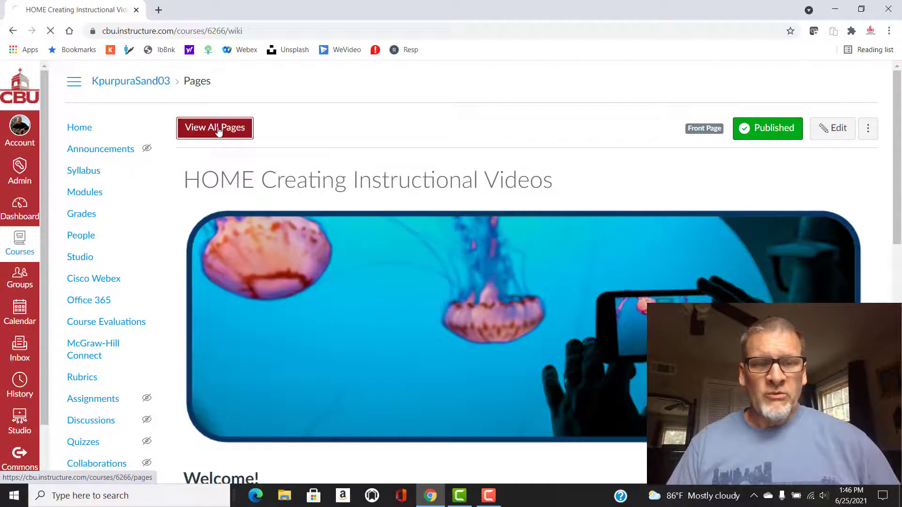
left_click(218, 131)
scroll(341, 311, "down", 1)
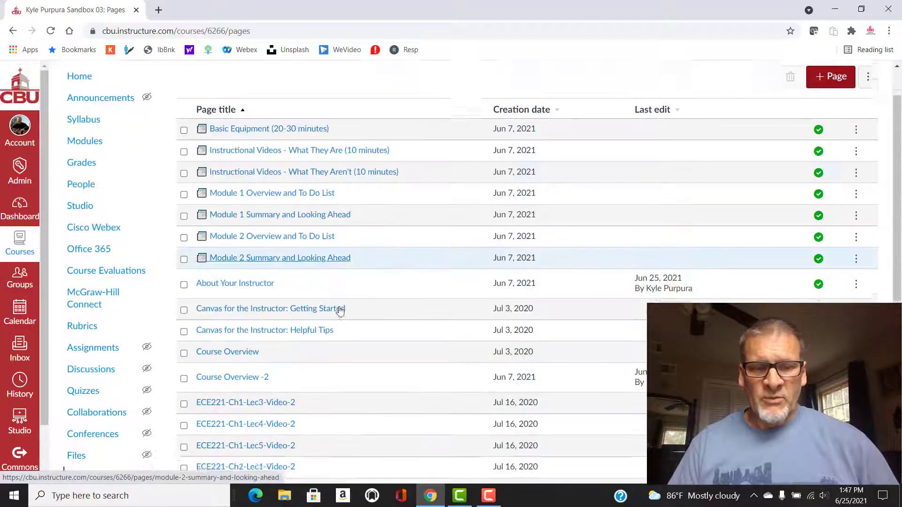
scroll(342, 311, "down", 1)
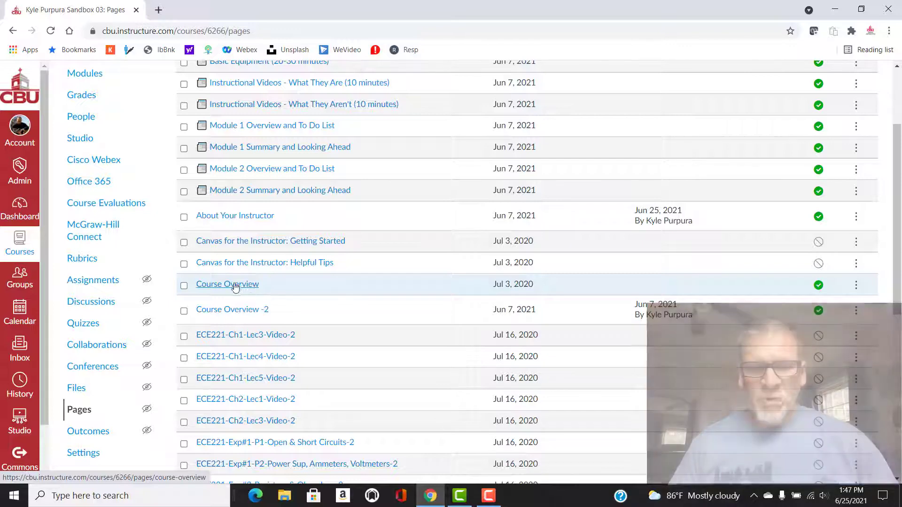
left_click(856, 285)
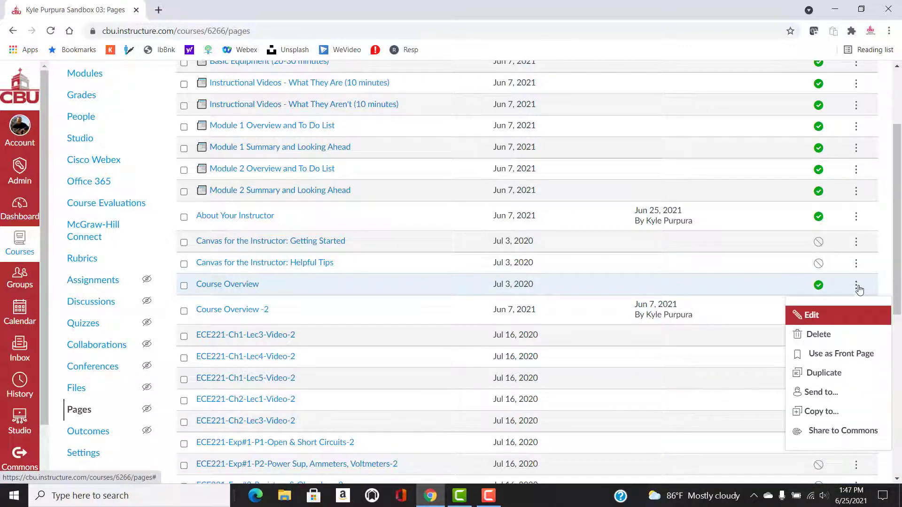
left_click(825, 322)
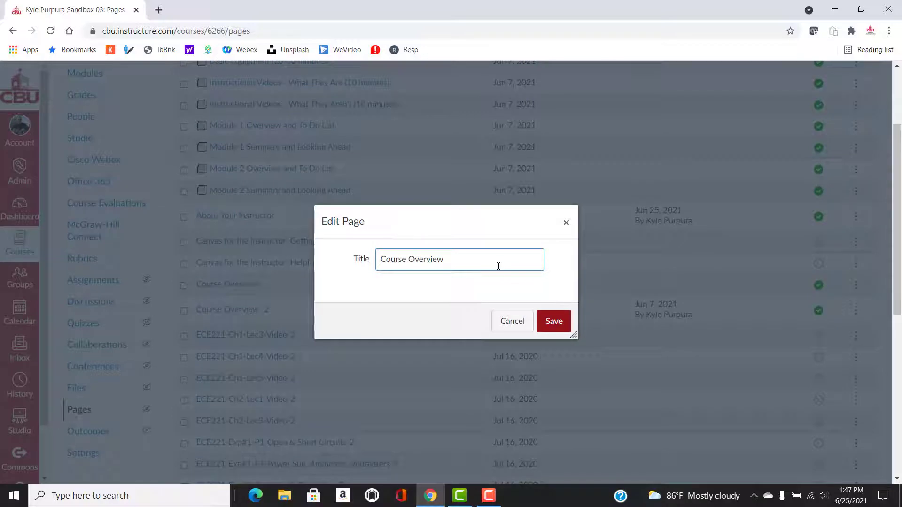
type("dead one")
left_click(554, 328)
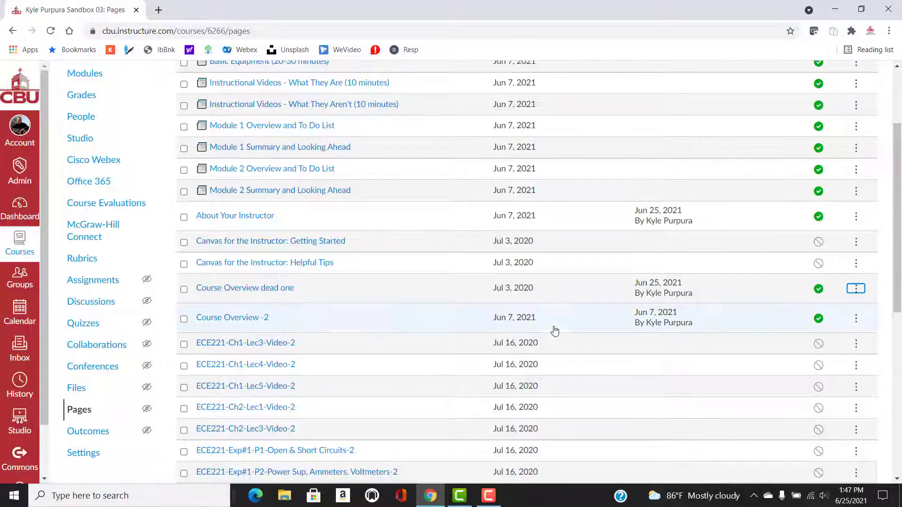
left_click(820, 291)
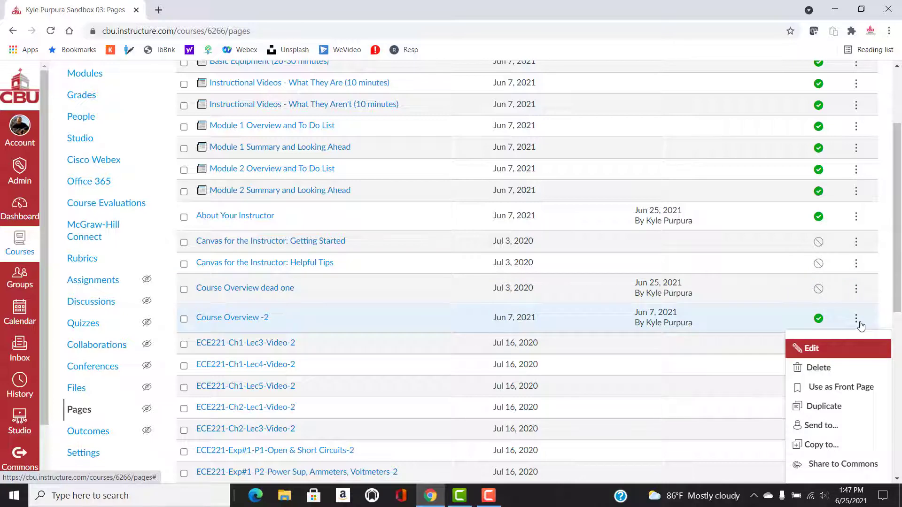
Rename the Course Overview -2 page to Course Overview and save the new title
left_click(831, 353)
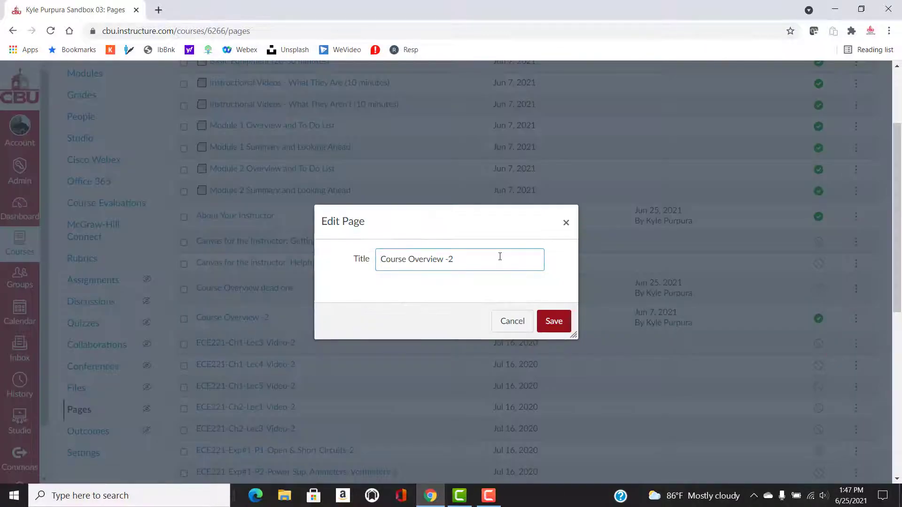
key("BackSpace")
key("BackSpace")
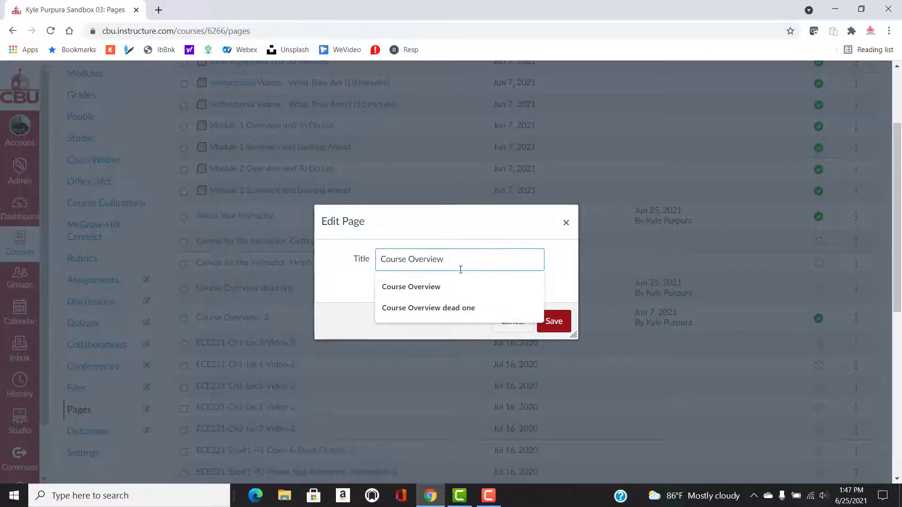
left_click(538, 285)
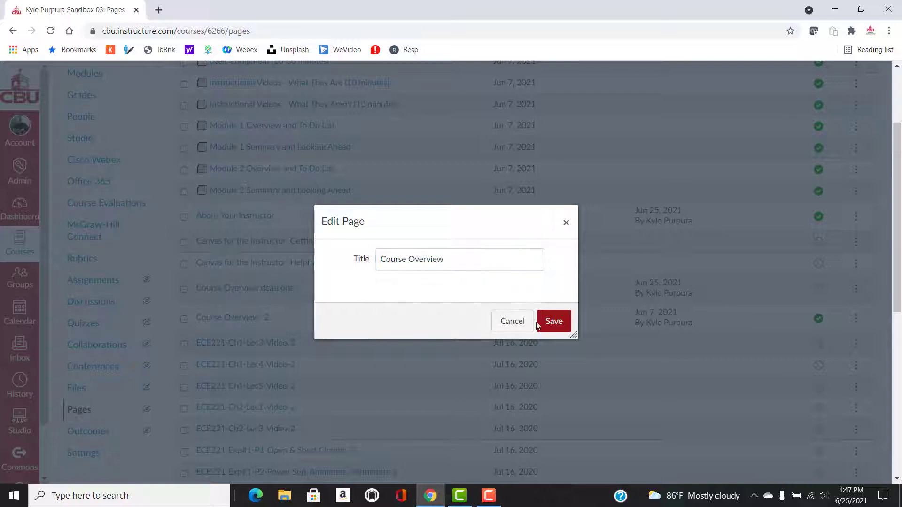
left_click(560, 327)
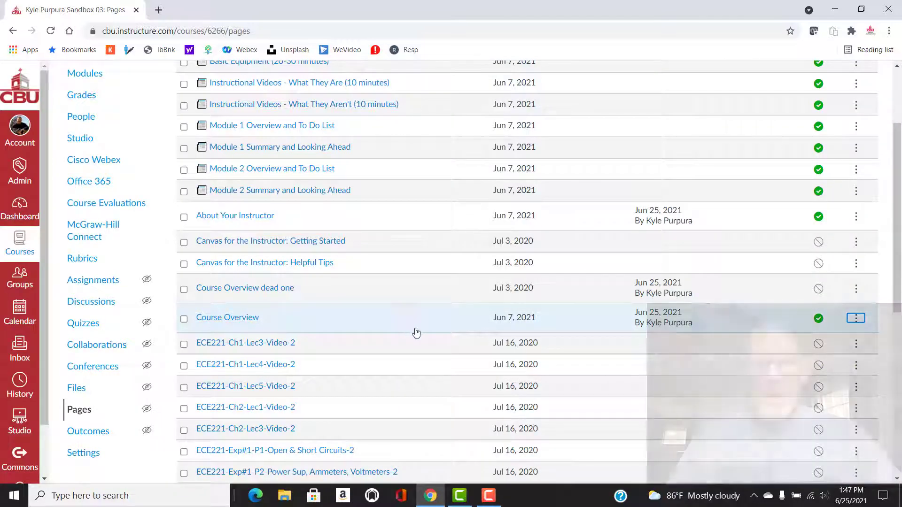
Go back to the course home page, test its Course Overview button, and look through the page it opens
scroll(416, 332, "up", 3)
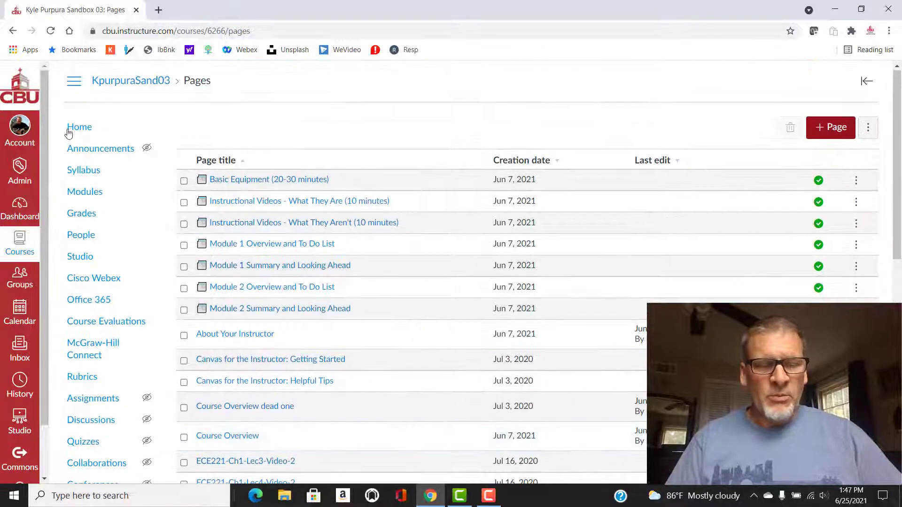
left_click(69, 133)
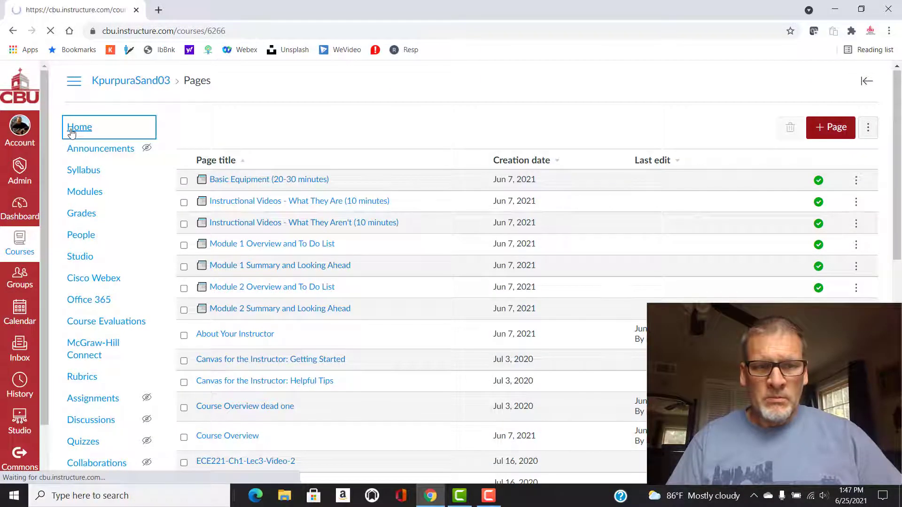
scroll(385, 351, "down", 8)
scroll(375, 357, "down", 3)
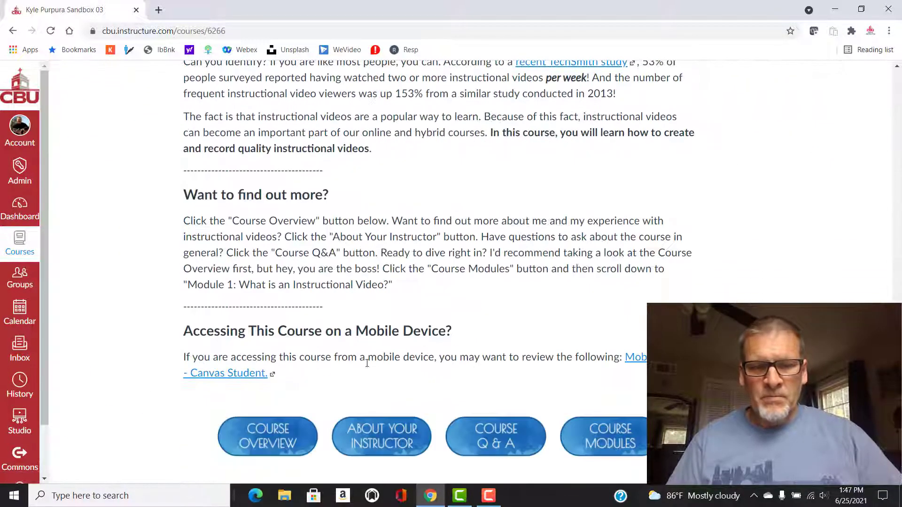
left_click(264, 445)
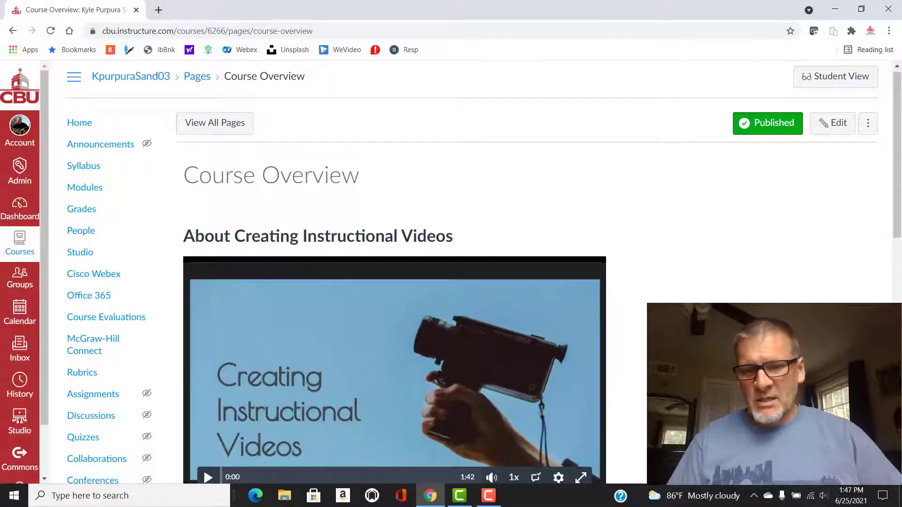
scroll(451, 273, "down", 10)
scroll(451, 273, "down", 3)
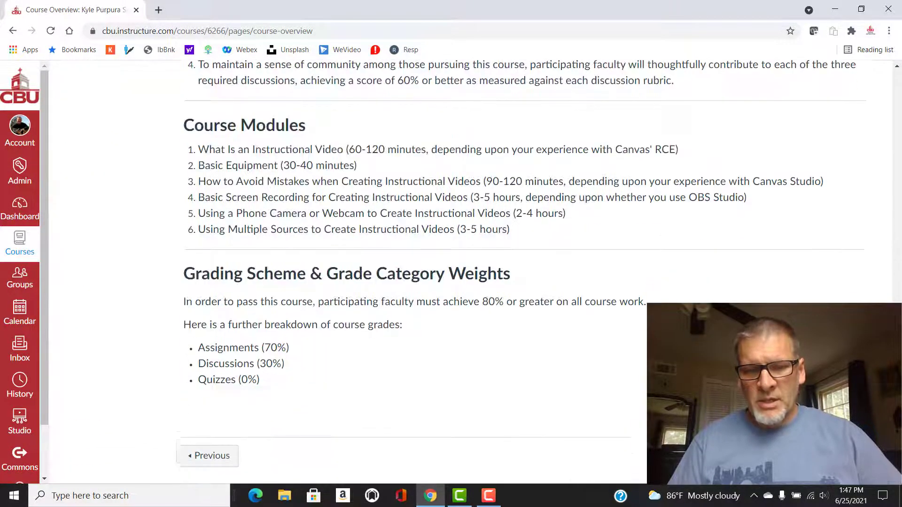
Return from the Course Overview page to the course home page and review the buttons at the end of its content
scroll(451, 273, "up", 7)
scroll(451, 273, "up", 6)
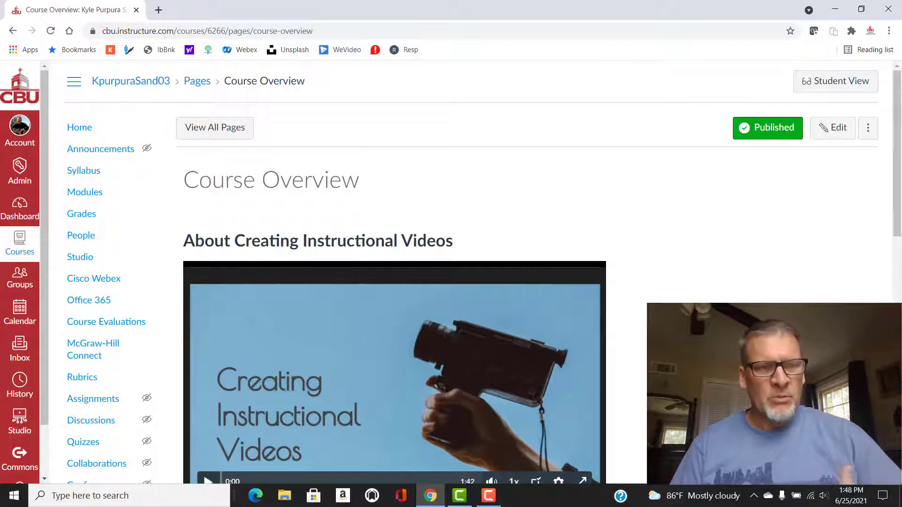
left_click(75, 131)
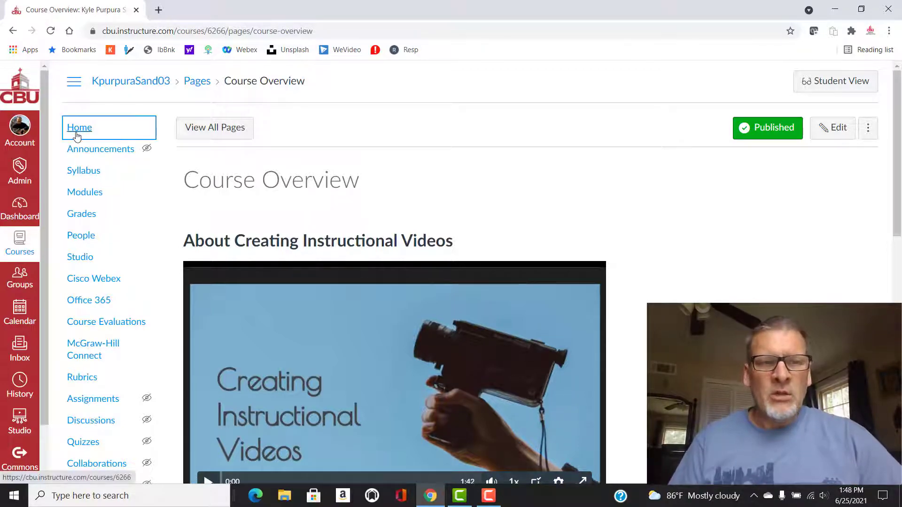
scroll(477, 376, "down", 11)
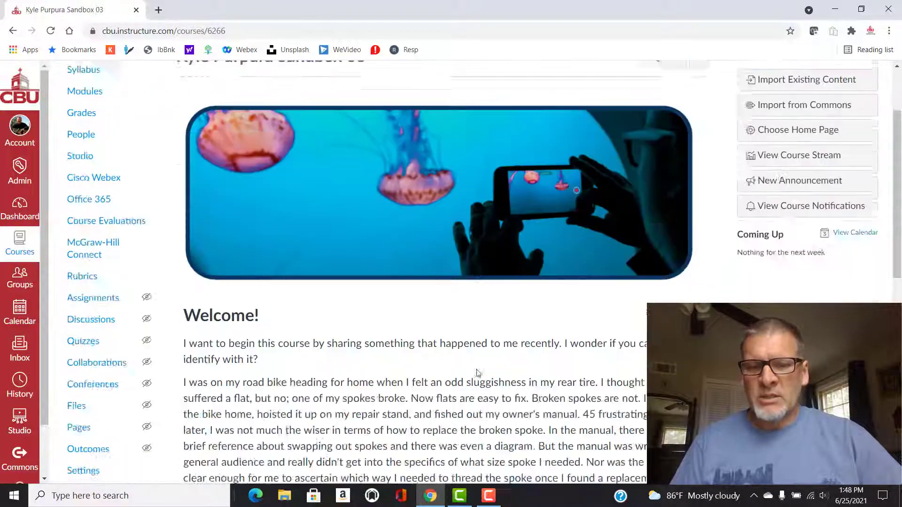
scroll(517, 408, "down", 2)
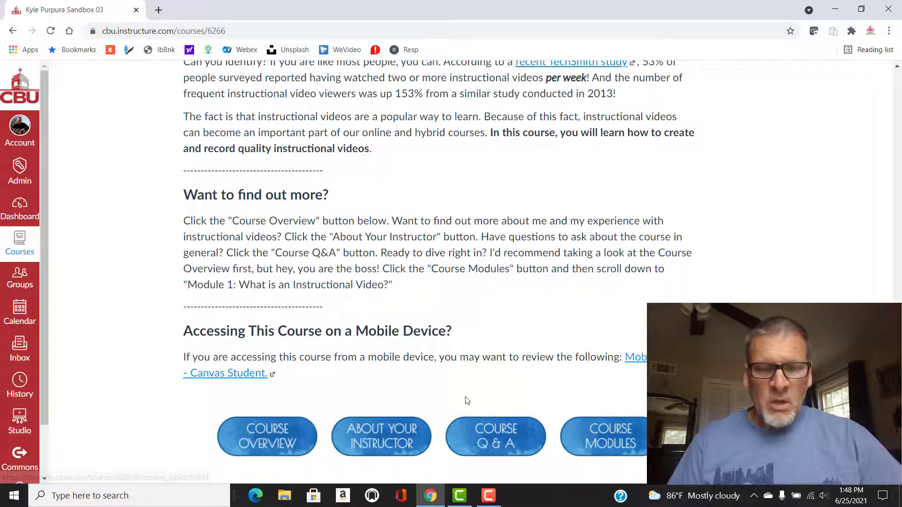
Delete the page "Course Overview dead one" from the list of all course pages
scroll(483, 361, "up", 10)
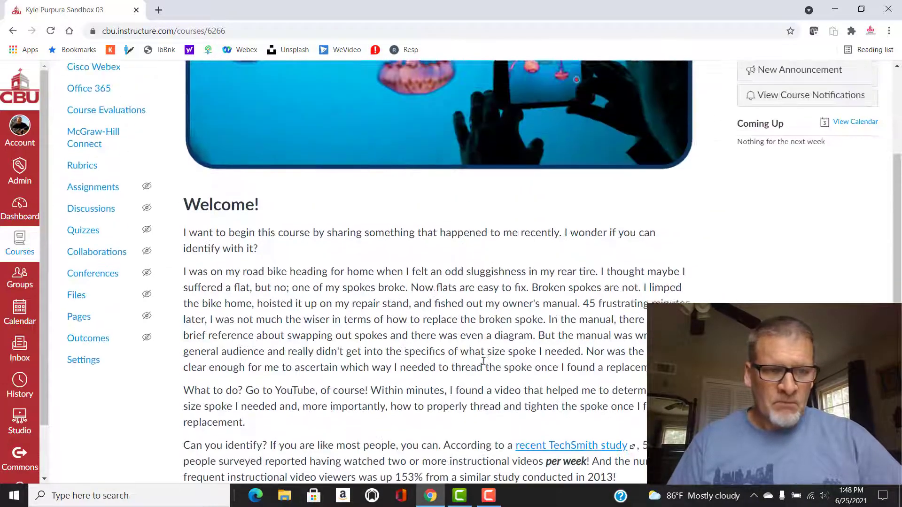
left_click(78, 381)
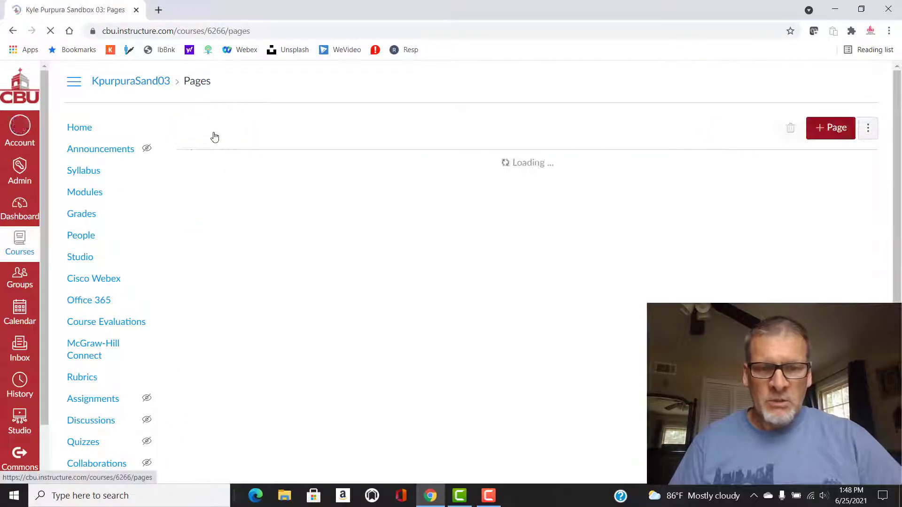
scroll(383, 394, "down", 4)
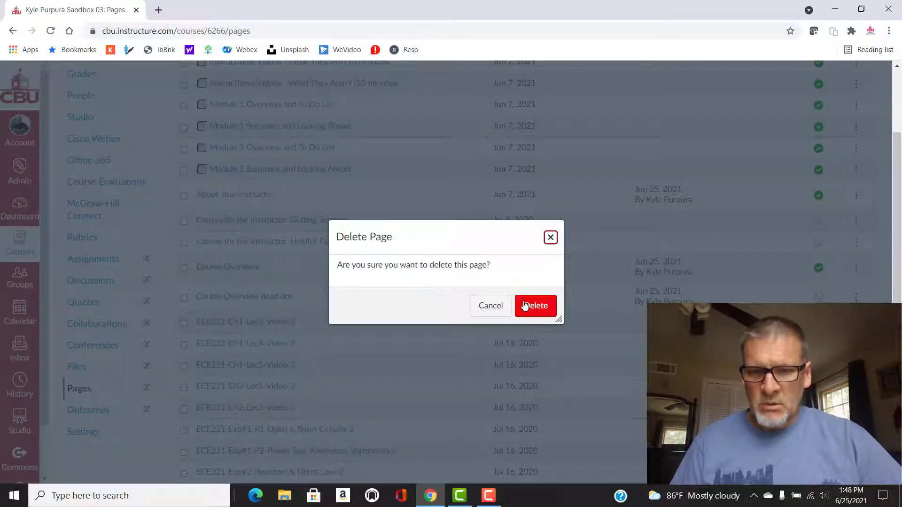
left_click(530, 305)
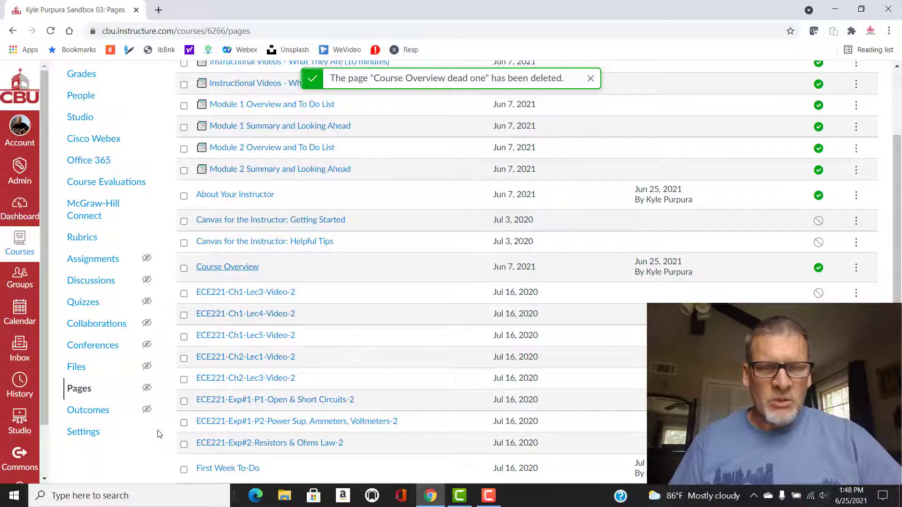
scroll(160, 434, "up", 3)
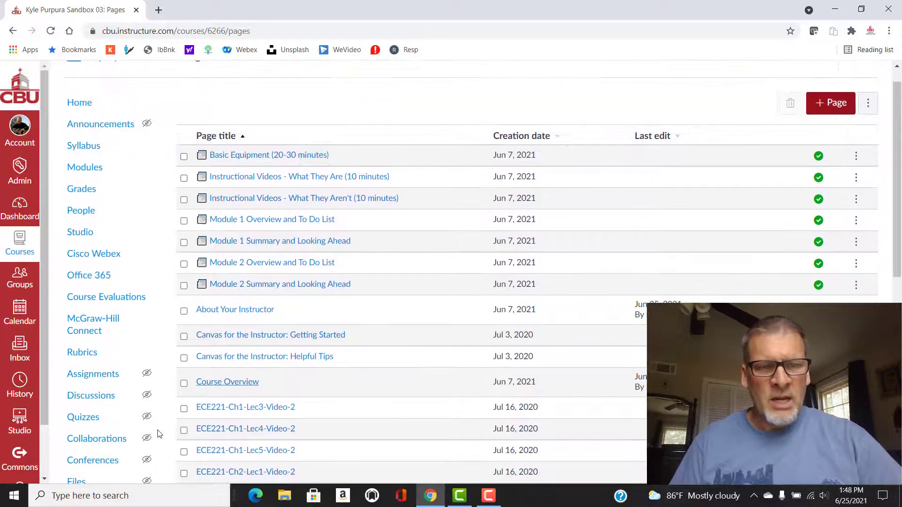
Go to the course's Discussions and examine the original and template Course Q&A entries in the list
scroll(160, 432, "down", 3)
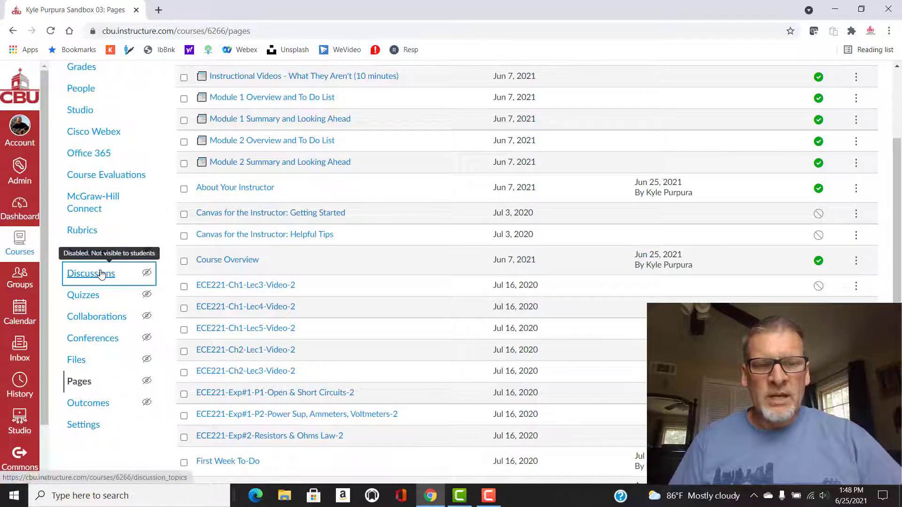
left_click(101, 273)
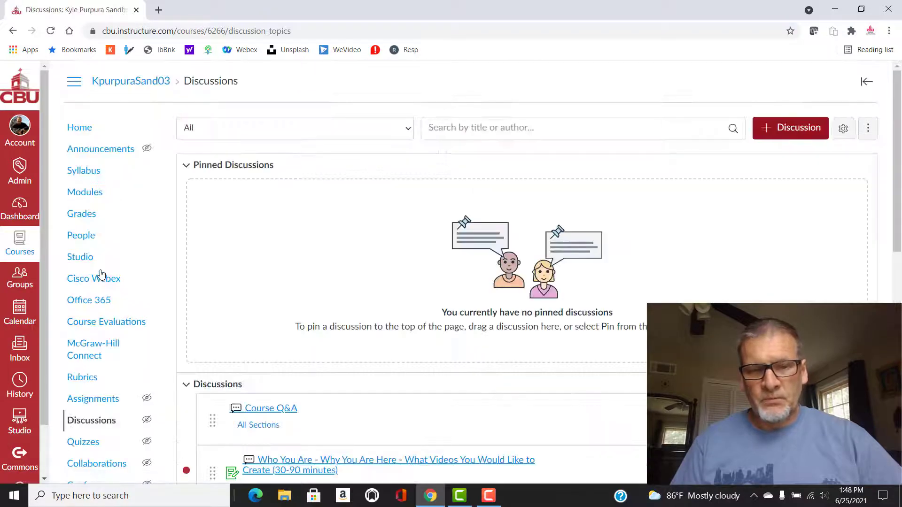
scroll(432, 396, "down", 5)
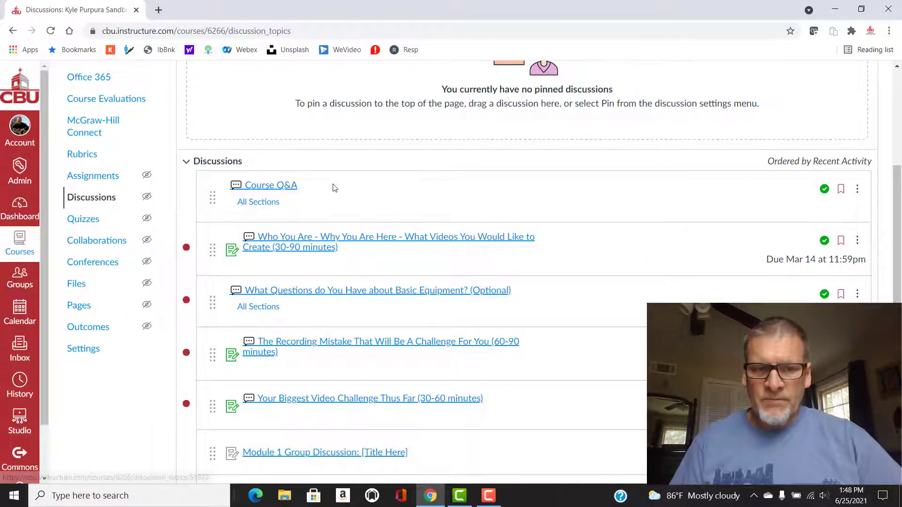
scroll(371, 224, "down", 3)
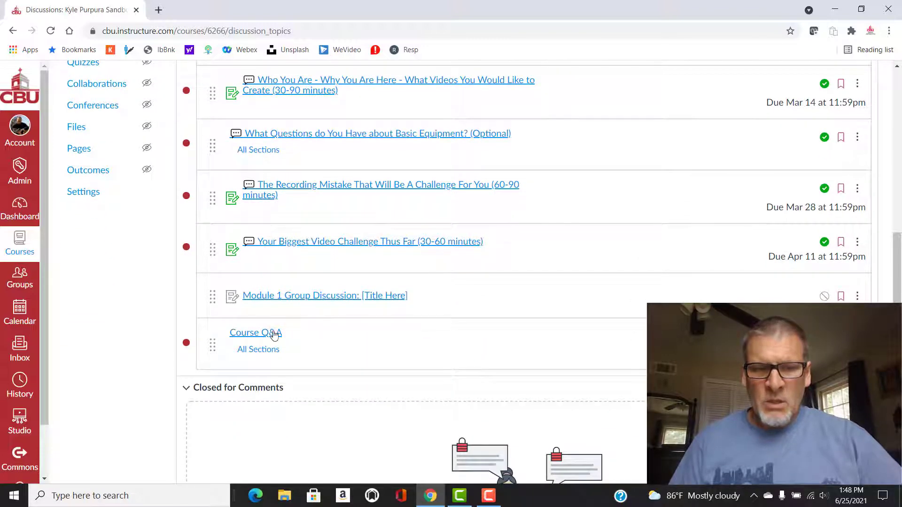
left_click(276, 337)
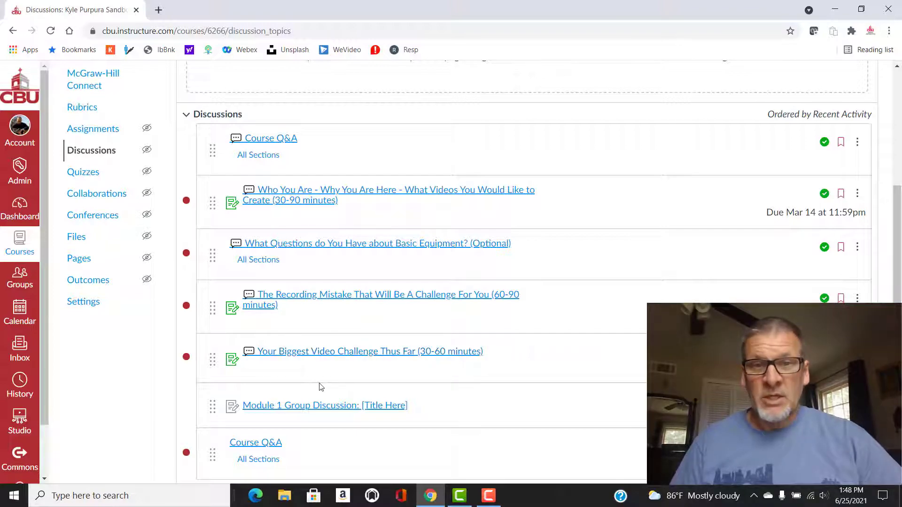
scroll(319, 386, "down", 2)
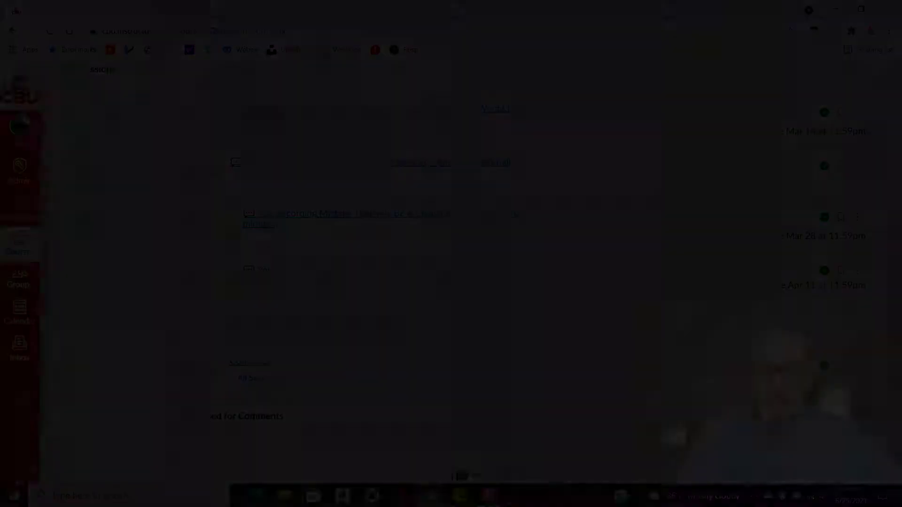